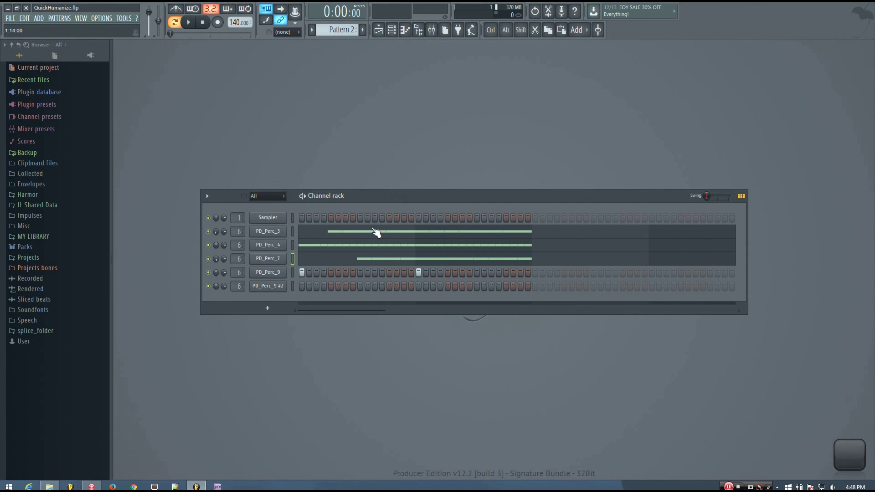
- Reposition the Channel rack and audition the current pattern
left_click_drag(414, 194, 405, 165)
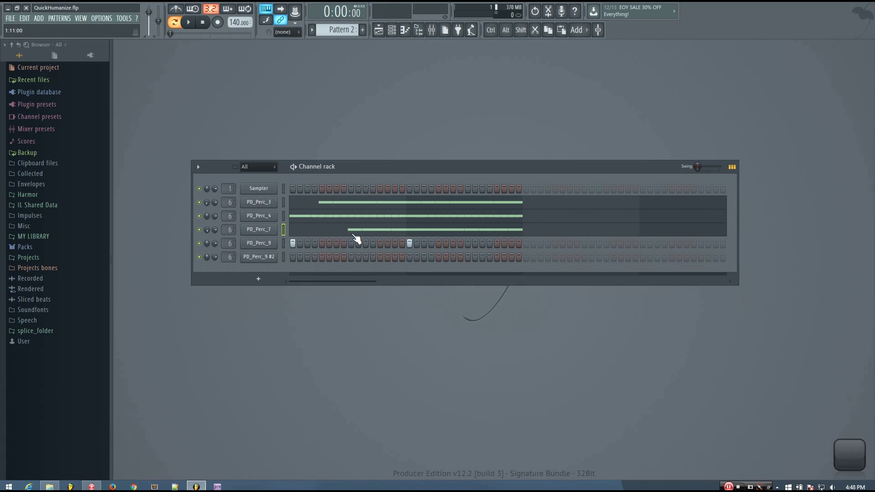
key("space")
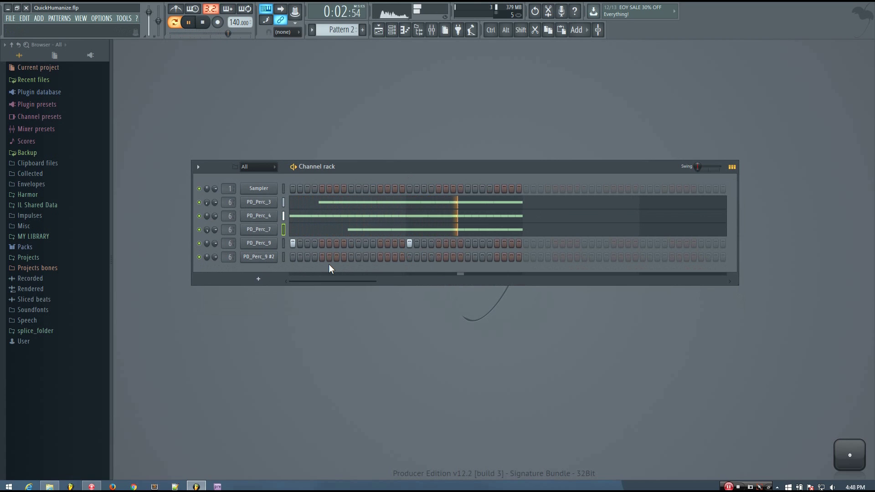
key("space")
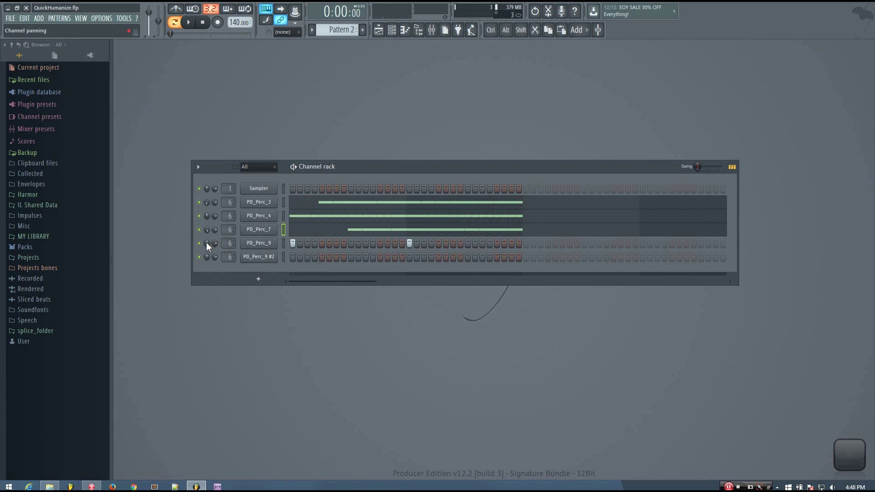
key("space")
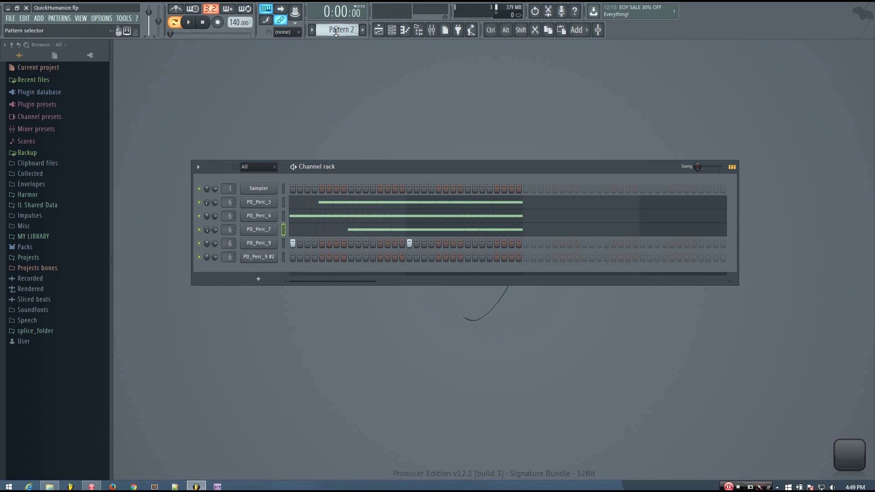
- Switch the pattern selector to Pattern 1 and play it through once
scroll(335, 31, "up", 1)
key("space")
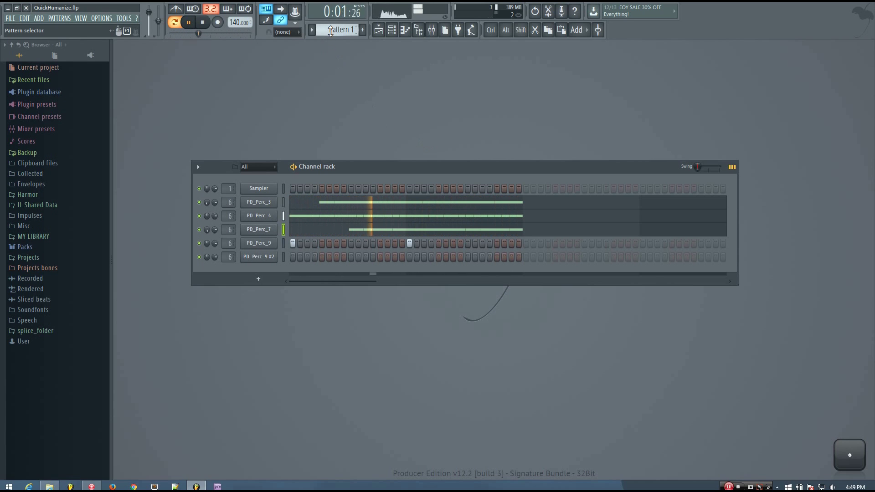
key("space")
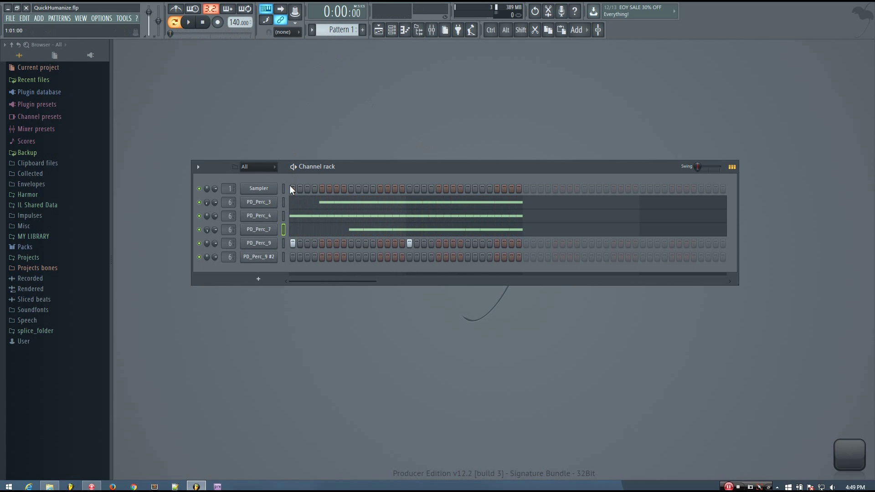
- Solo PD_Perc_4 and compare Pattern 1 with Pattern 2 during playback
right_click(205, 219)
key("space")
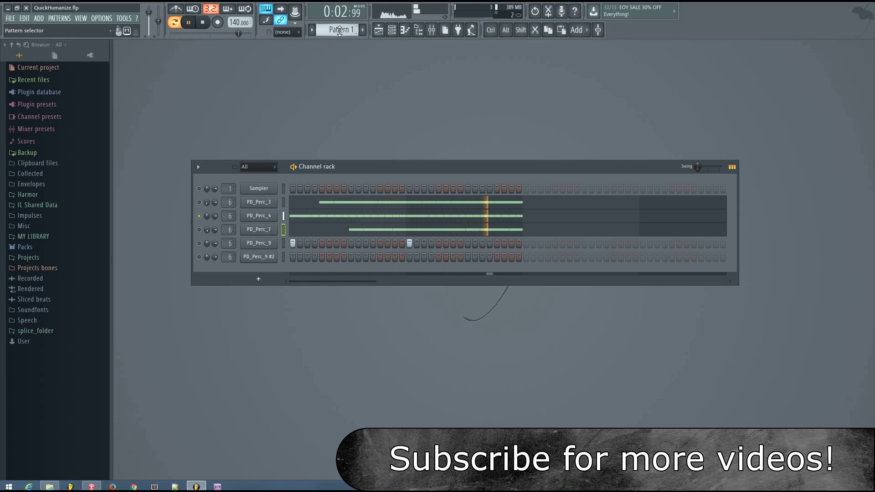
scroll(338, 30, "up", 1)
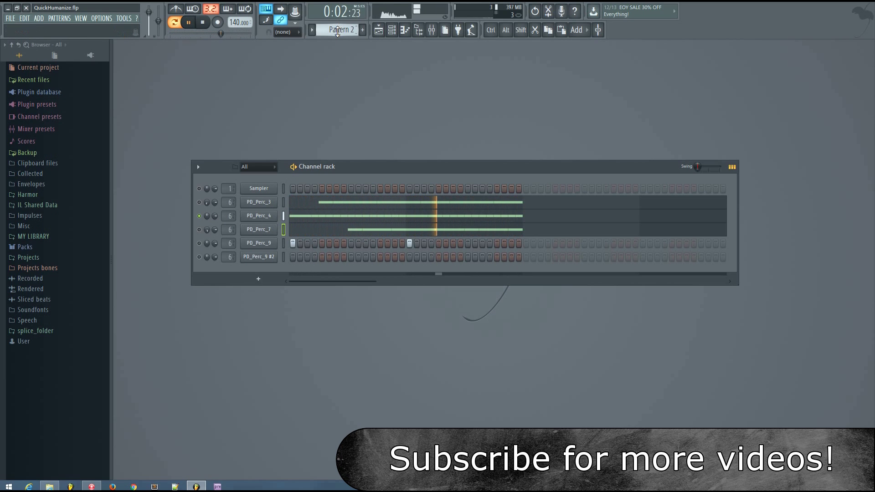
scroll(337, 30, "down", 1)
key("space")
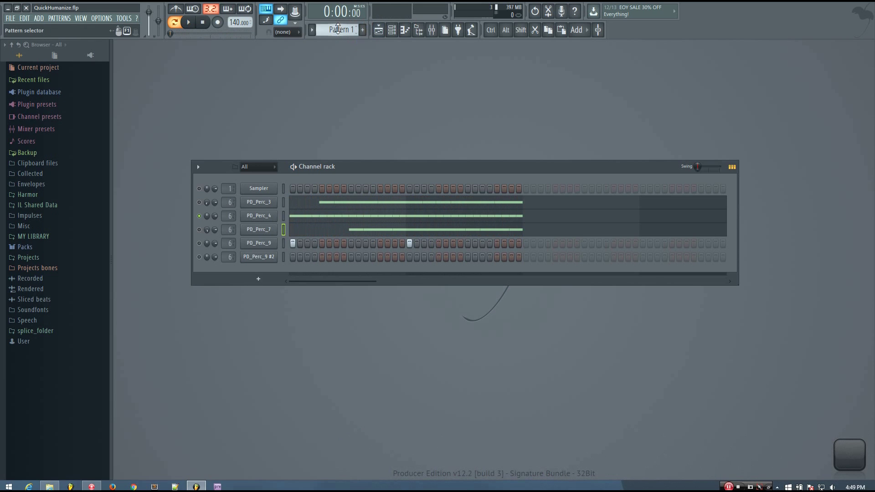
- Switch back to Pattern 2 and play it briefly
scroll(337, 28, "up", 1)
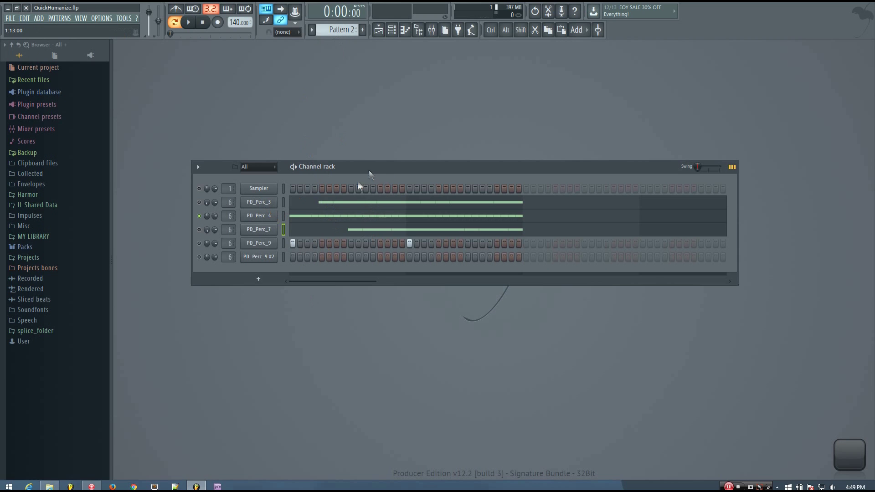
key("space")
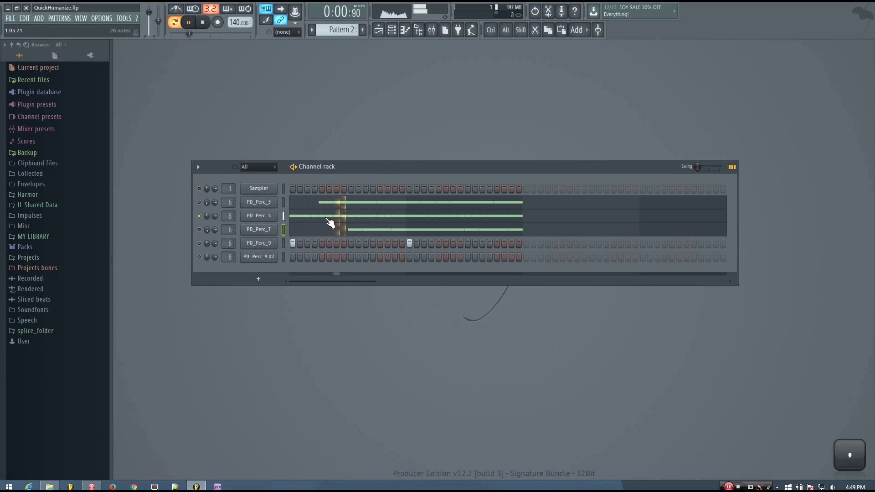
key("space")
- Show PD_Perc_4's C5 notes and velocities in the Piano roll
left_click(382, 219)
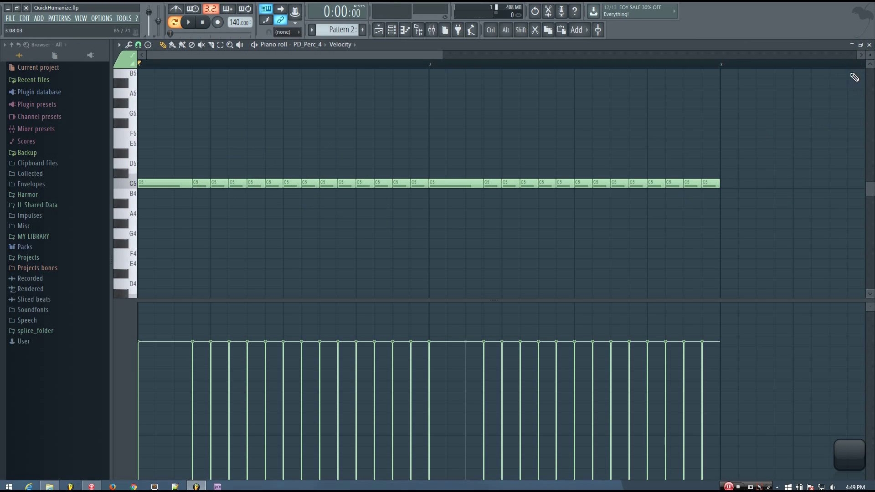
left_click(869, 45)
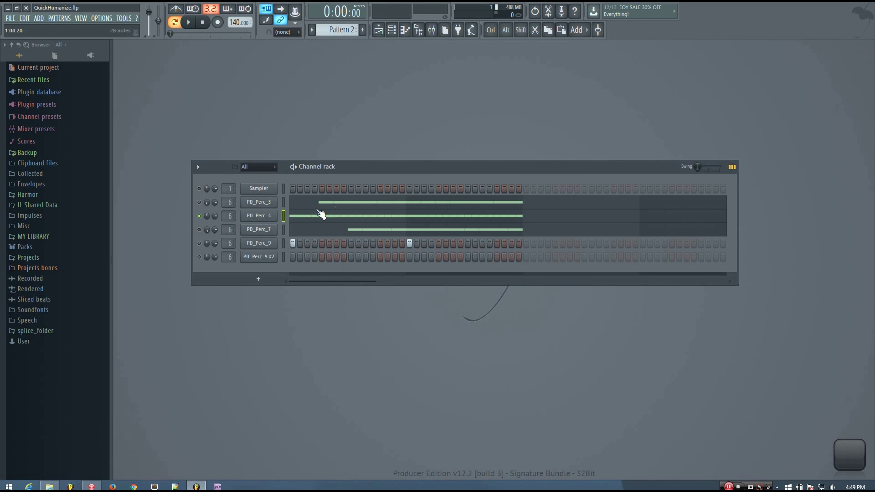
right_click(267, 217)
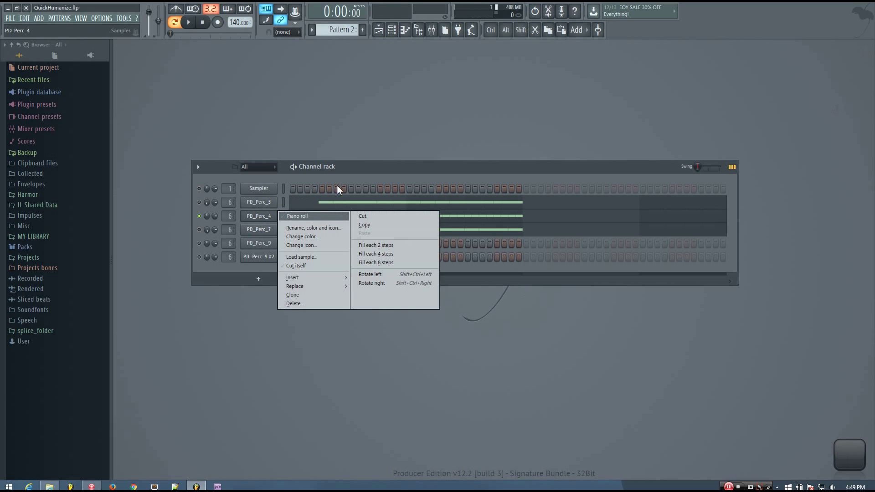
left_click(306, 217)
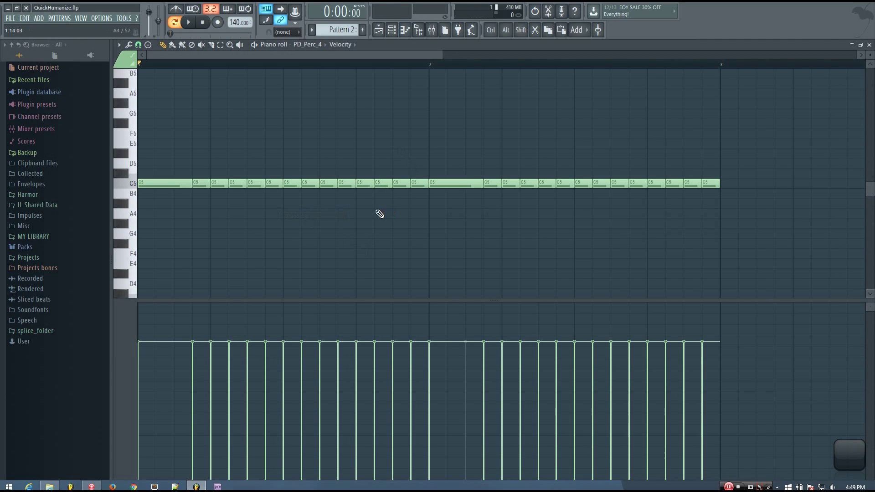
- Open the Piano roll quantizer and browse for a groove template
left_click(129, 44)
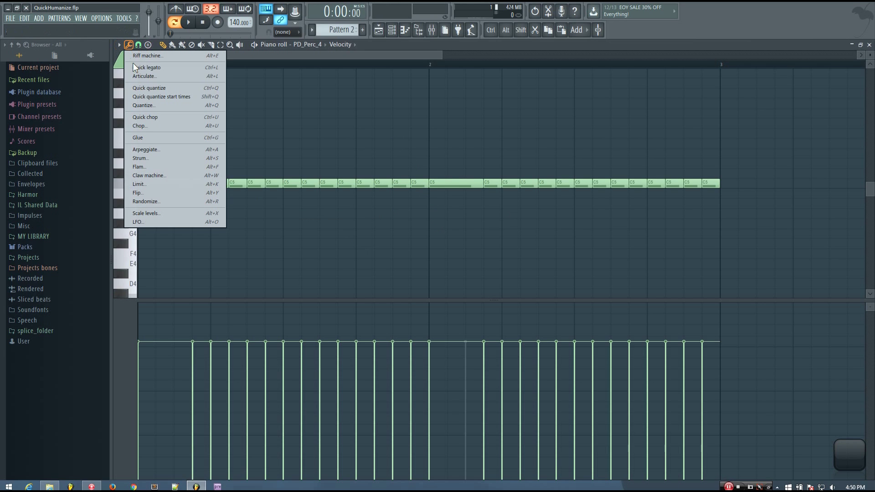
left_click(157, 105)
left_click_drag(452, 285, 456, 199)
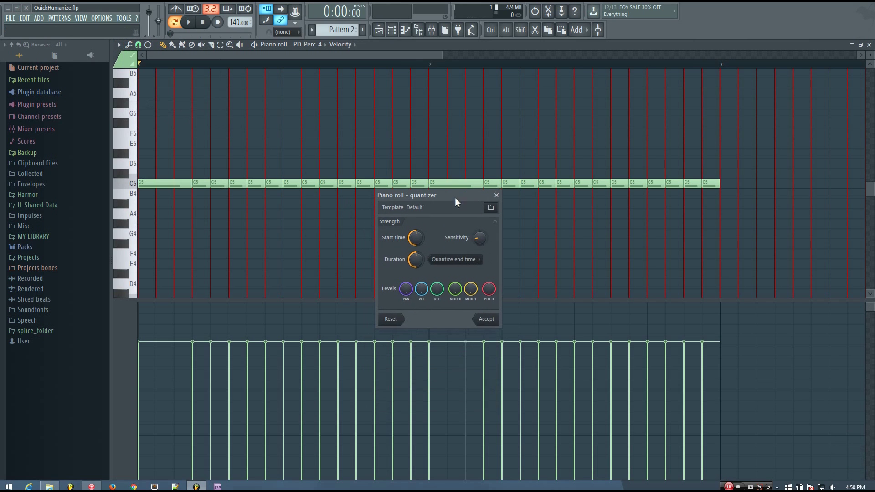
left_click(491, 207)
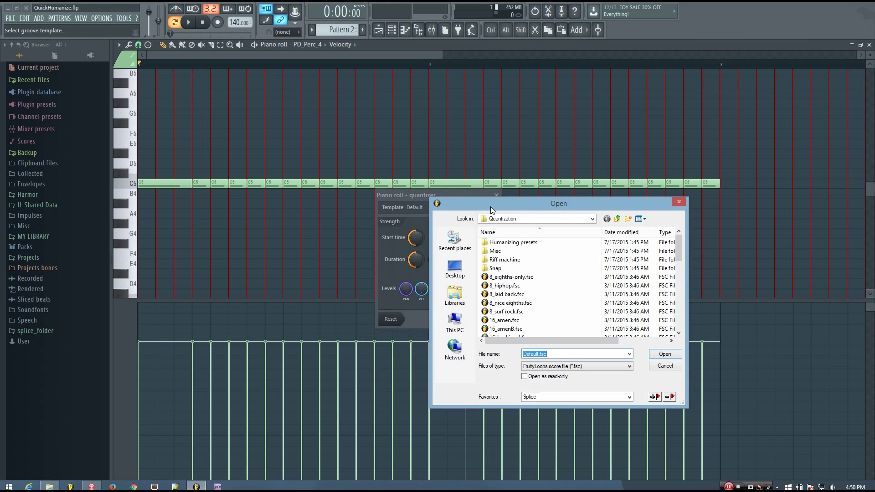
- Preview the 8_eighths-only, Late snare, Push pull, Swing and Swing 75% templates
left_click(508, 277)
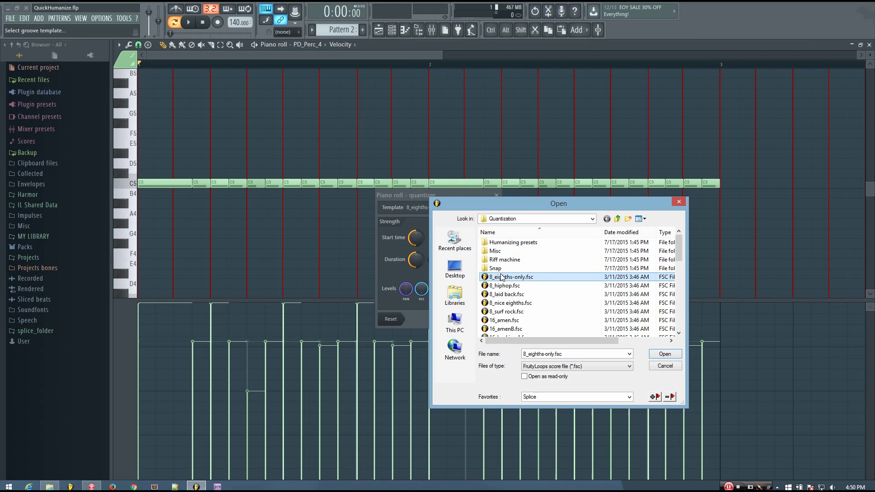
scroll(524, 266, "down", 4)
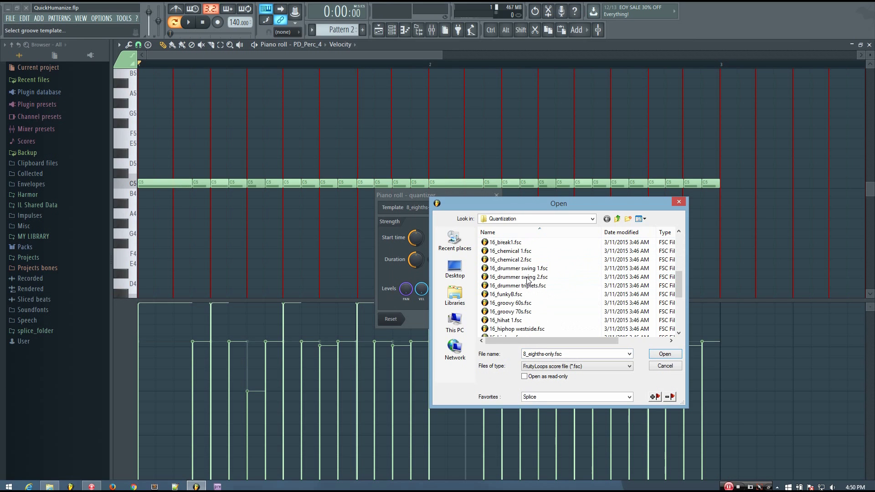
scroll(539, 280, "up", 4)
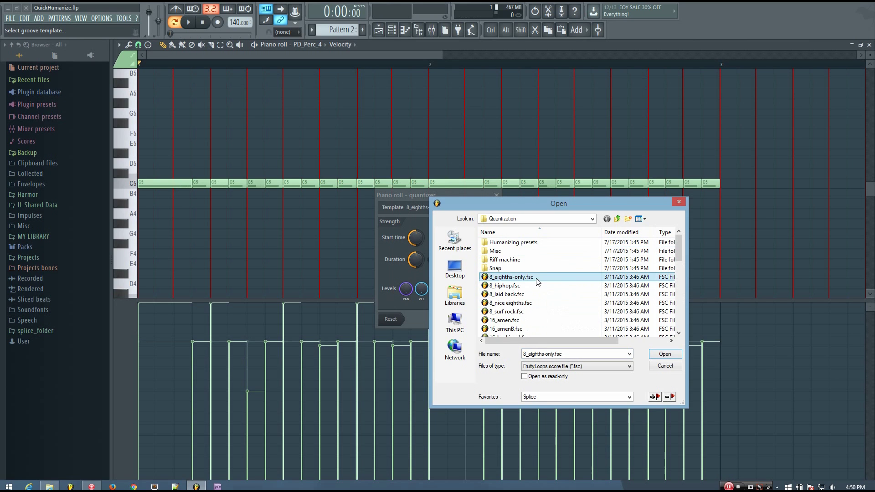
double_click(511, 242)
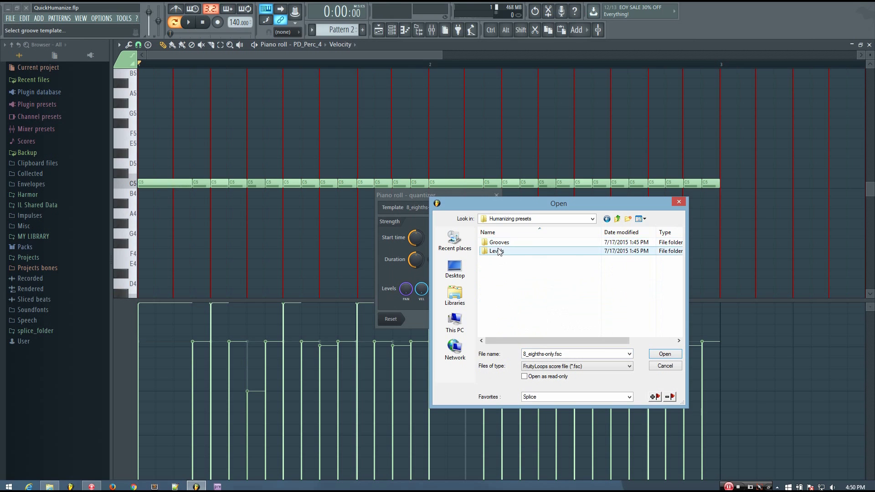
double_click(499, 242)
left_click(504, 242)
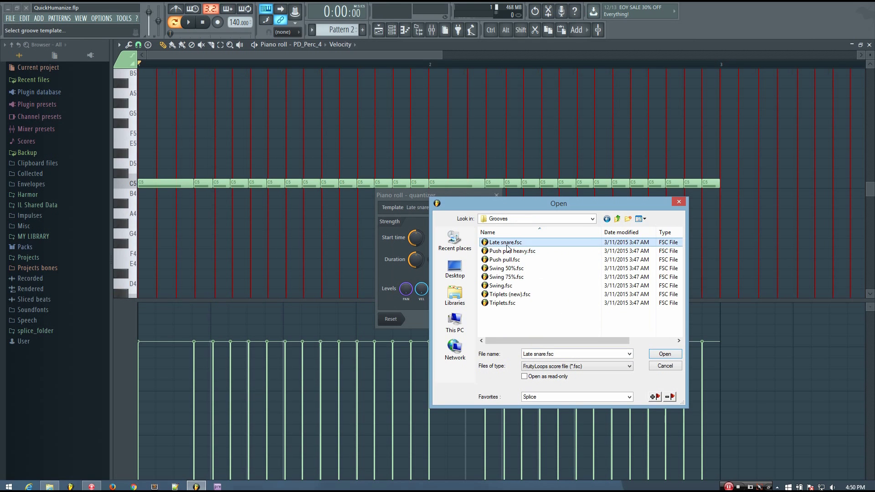
left_click(510, 261)
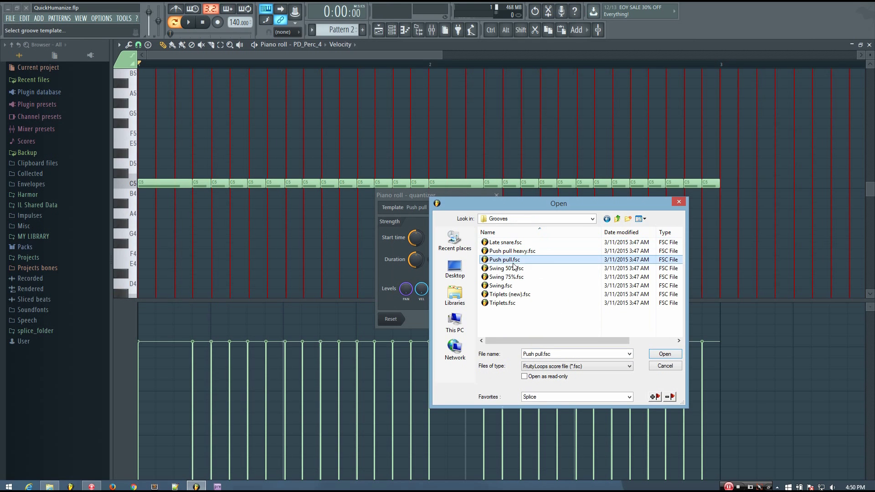
left_click(607, 219)
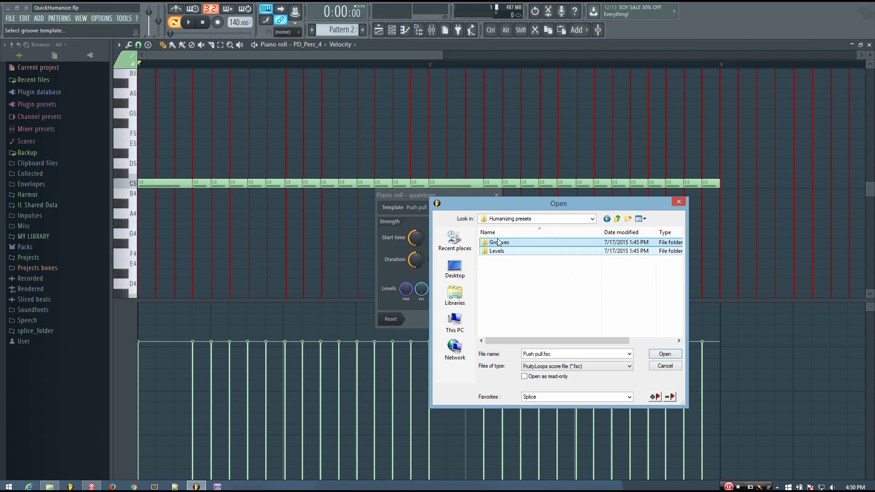
double_click(499, 242)
left_click(510, 285)
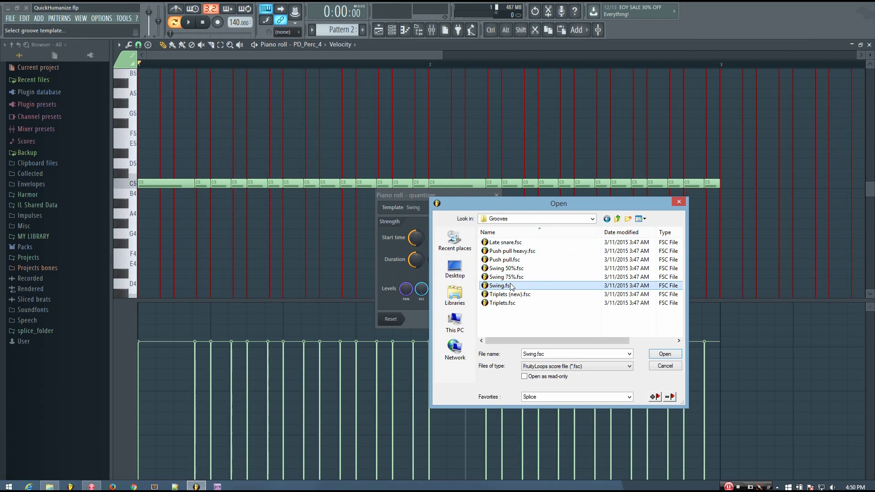
left_click(507, 277)
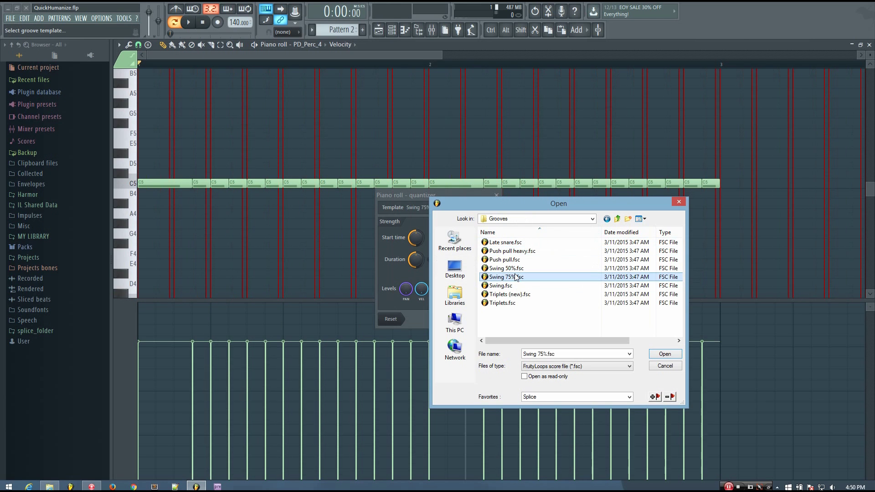
- Load 16_loose feel.fsc from the Quantization templates folder
left_click(617, 219)
left_click(617, 221)
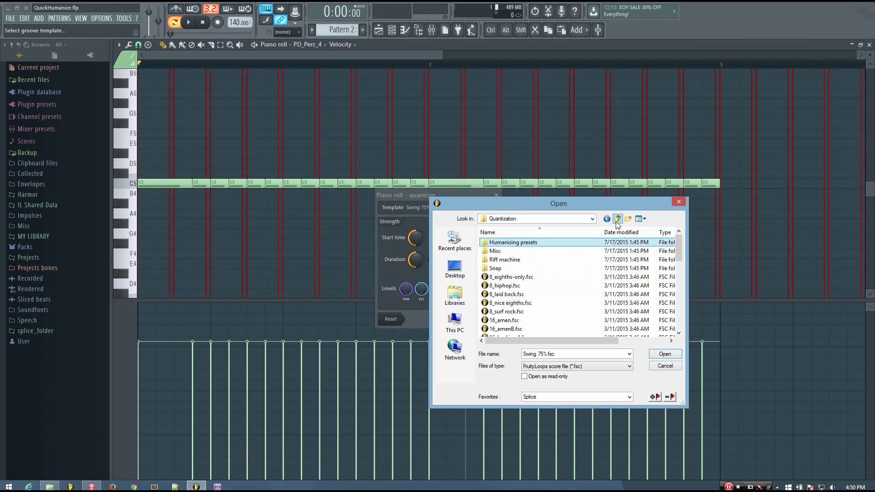
double_click(505, 277)
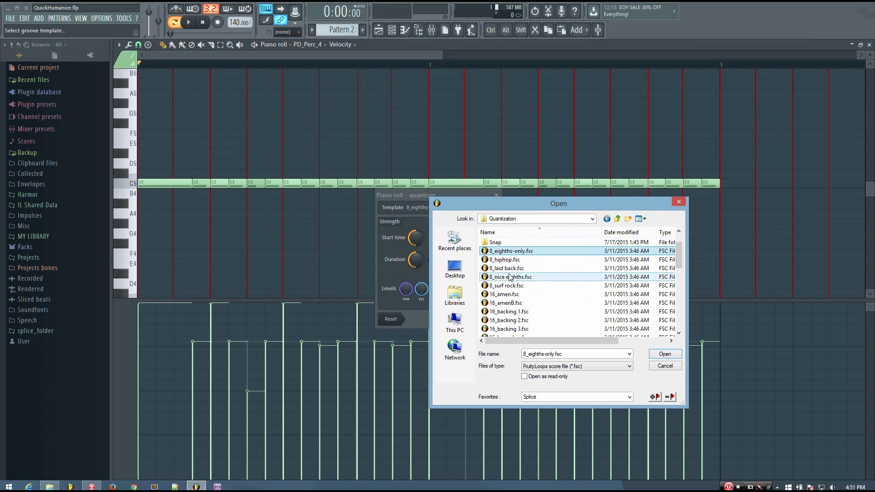
scroll(520, 289, "down", 2)
scroll(531, 289, "down", 2)
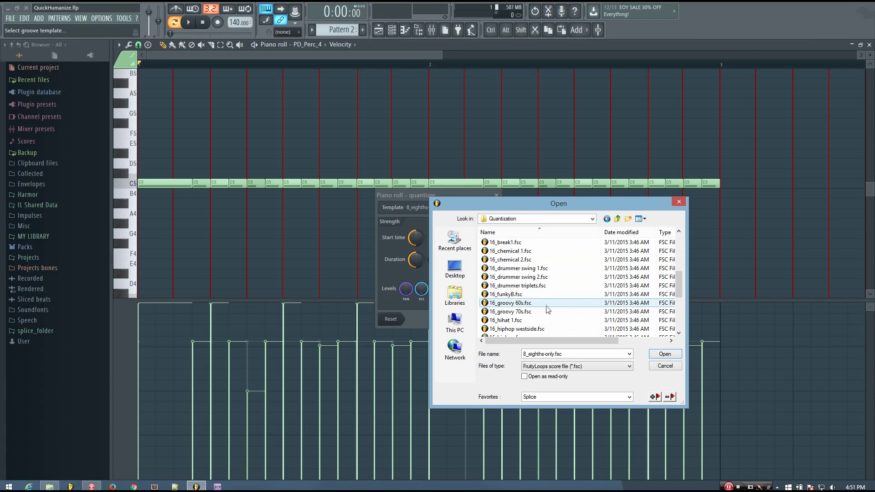
scroll(560, 315, "down", 1)
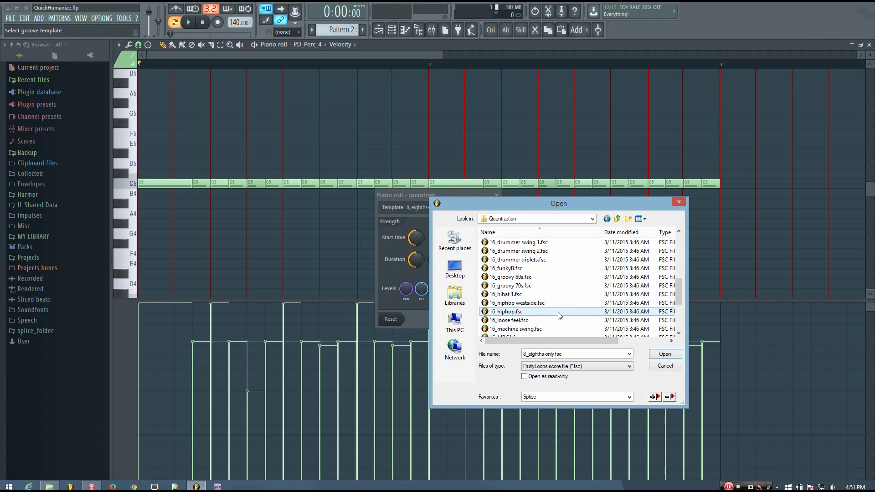
left_click(509, 320)
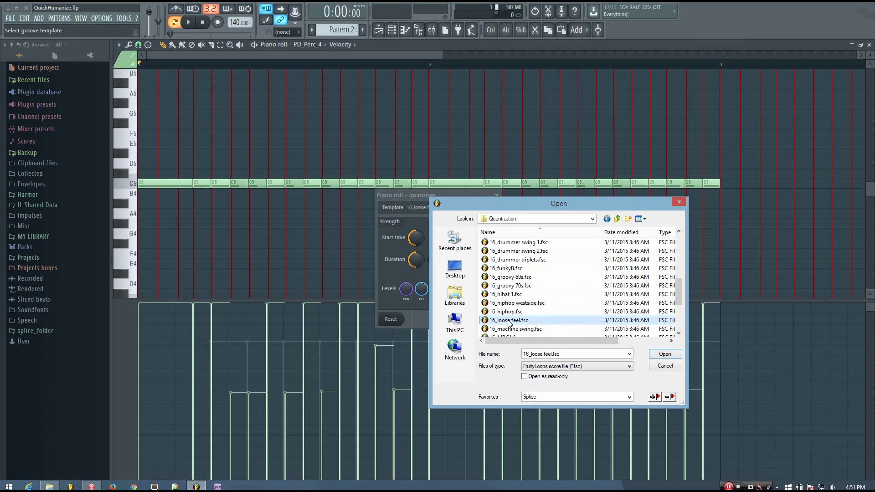
left_click(665, 354)
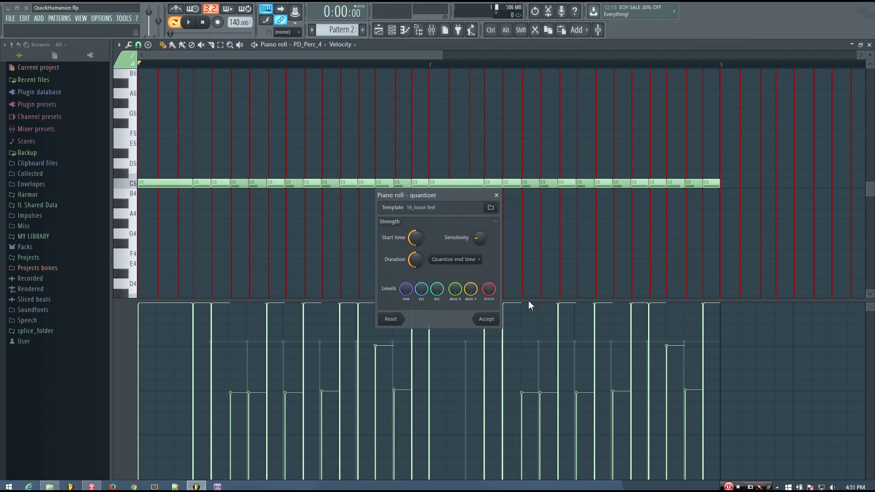
- Try the Start time and Duration strength knobs, then set Start time strength to about 84%
scroll(432, 255, "down", 10)
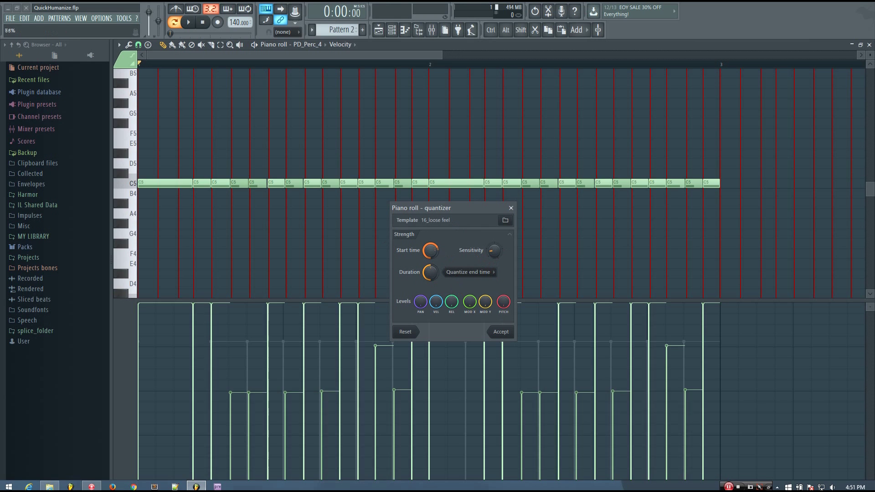
scroll(431, 252, "up", 10)
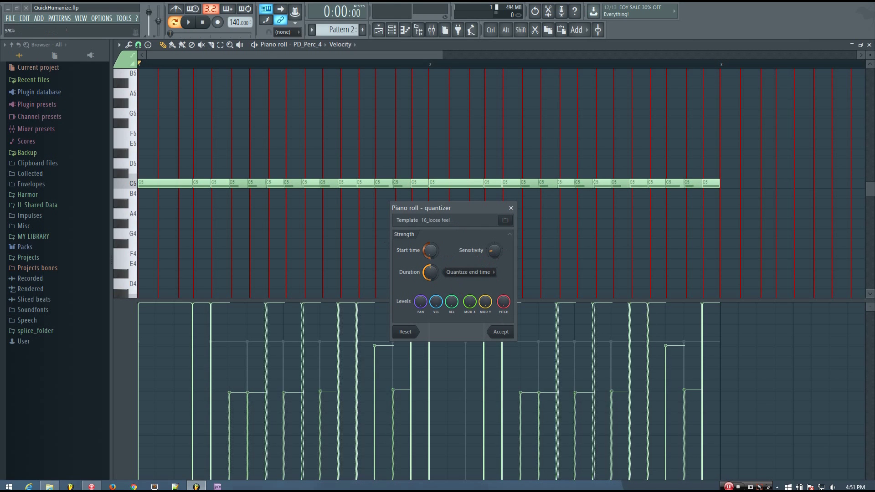
scroll(431, 253, "down", 2)
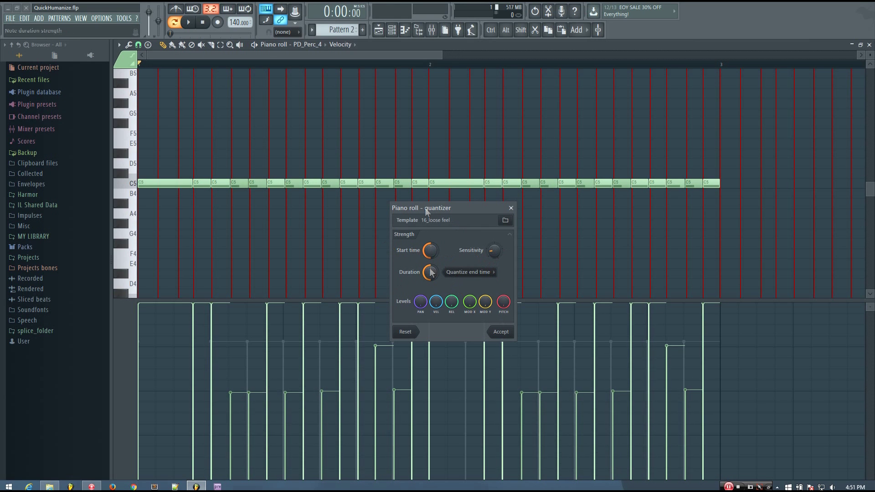
scroll(429, 253, "down", 8)
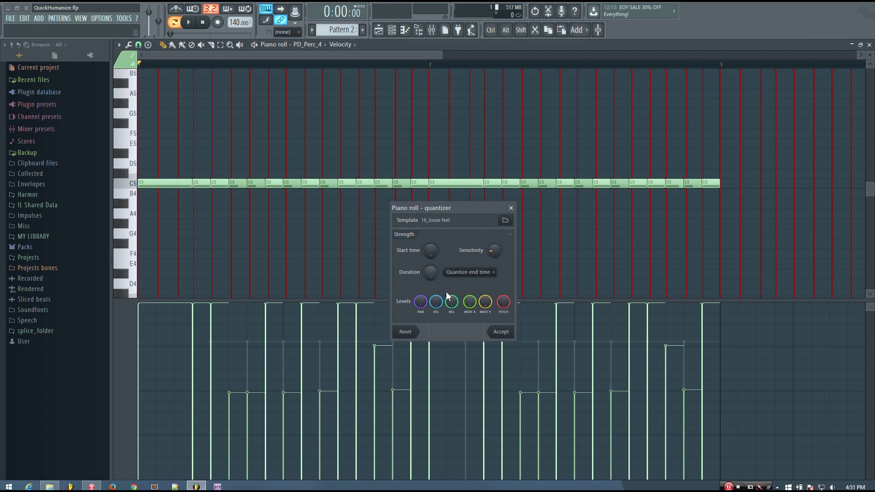
scroll(431, 273, "up", 10)
scroll(428, 272, "down", 10)
scroll(431, 251, "up", 10)
scroll(431, 272, "up", 10)
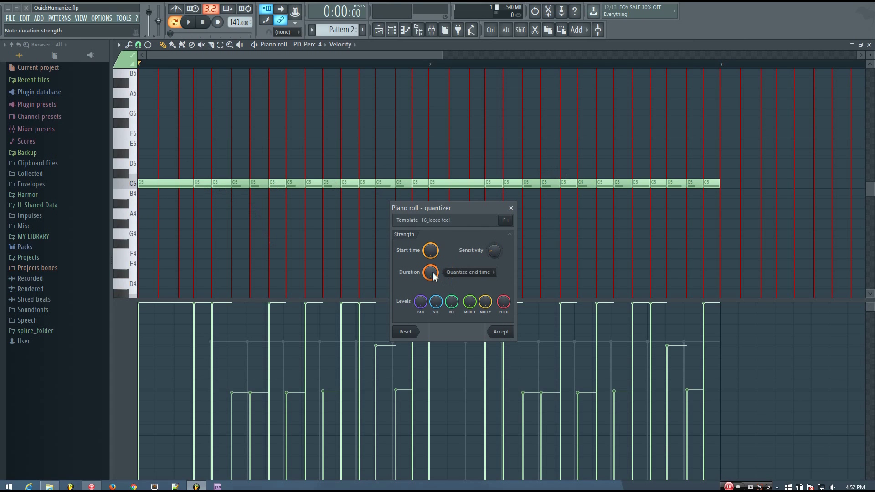
scroll(433, 249, "down", 10)
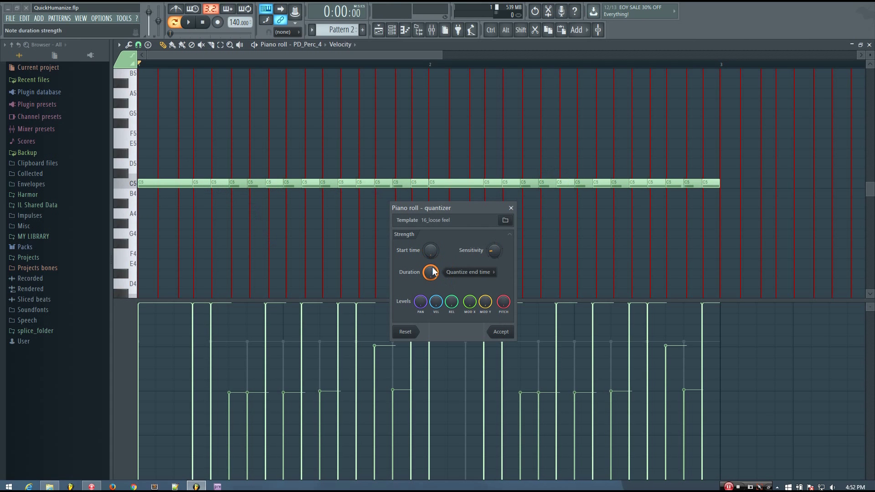
scroll(430, 272, "down", 10)
left_click_drag(434, 247, 434, 214)
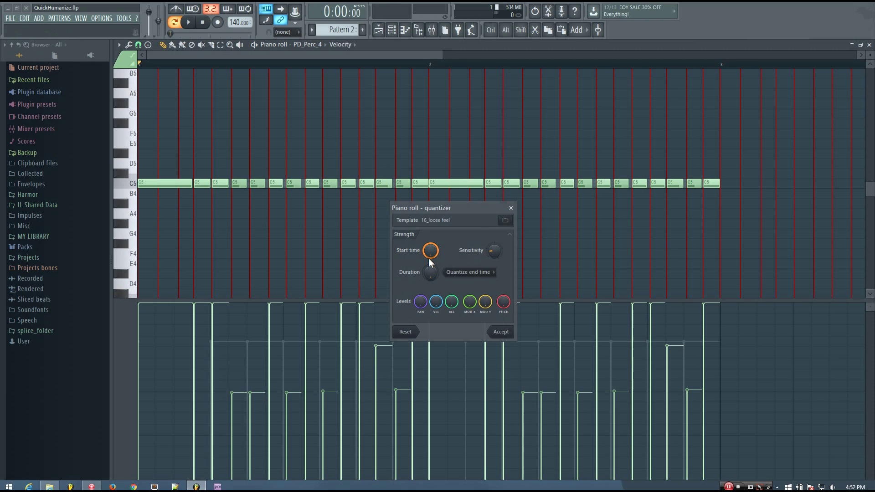
left_click_drag(430, 250, 434, 265)
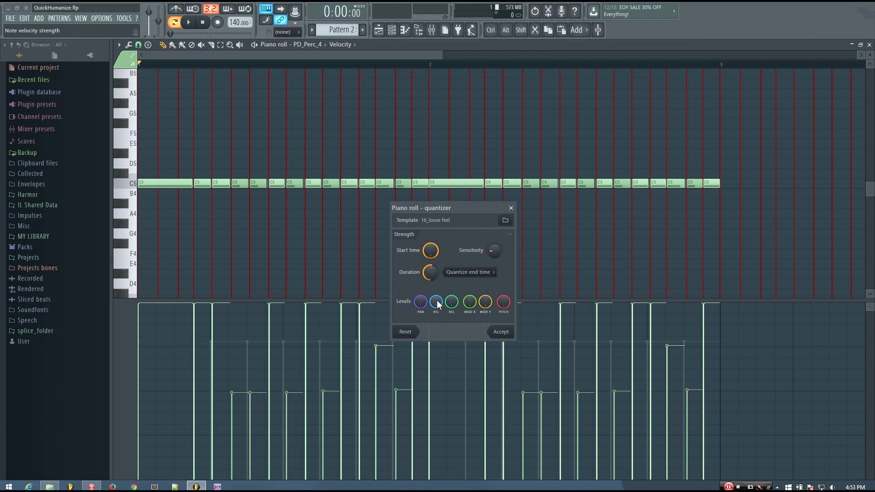
- Flatten VEL level to 0, check Pan and Release, then raise VEL to about 50%
left_click_drag(436, 299, 437, 333)
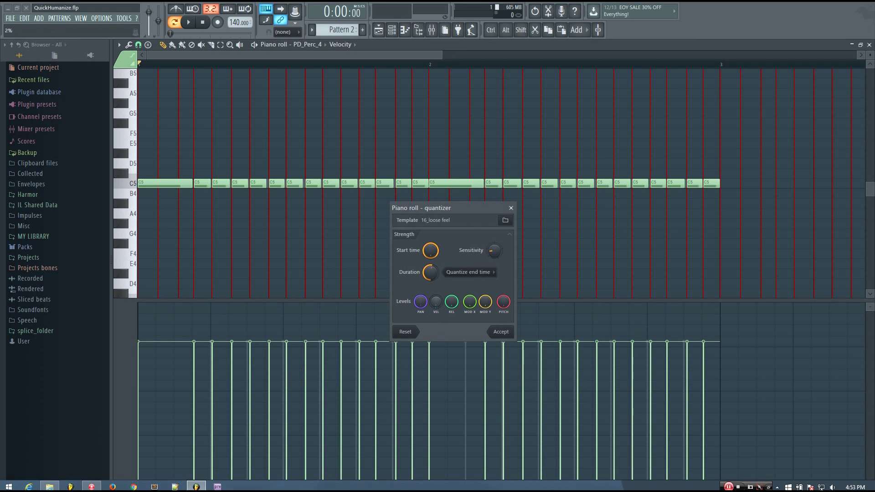
scroll(434, 314, "up", 5)
left_click(420, 301)
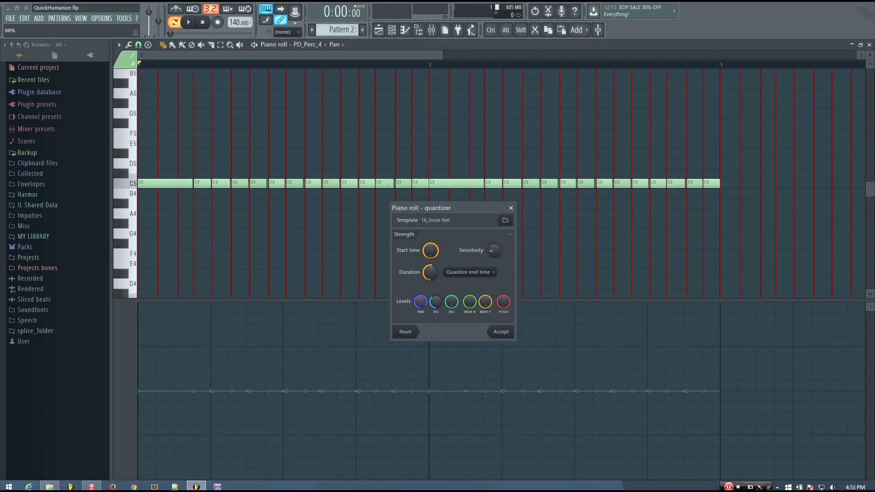
left_click(451, 301)
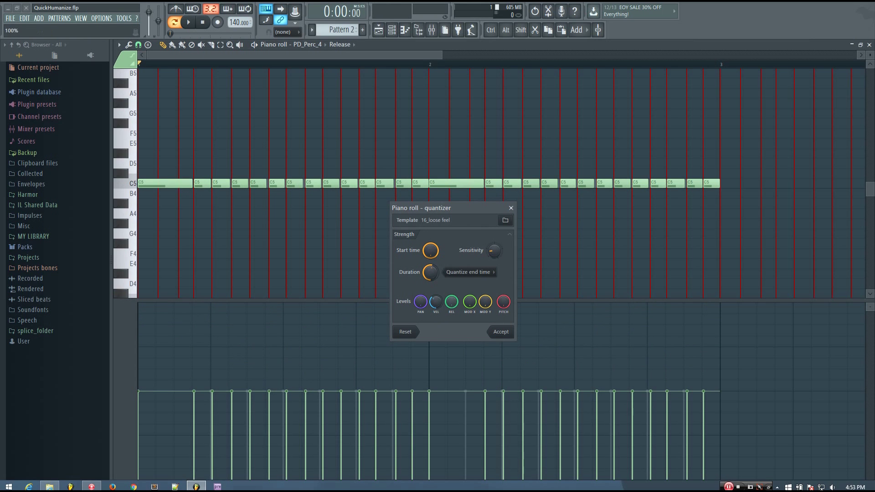
left_click(435, 304)
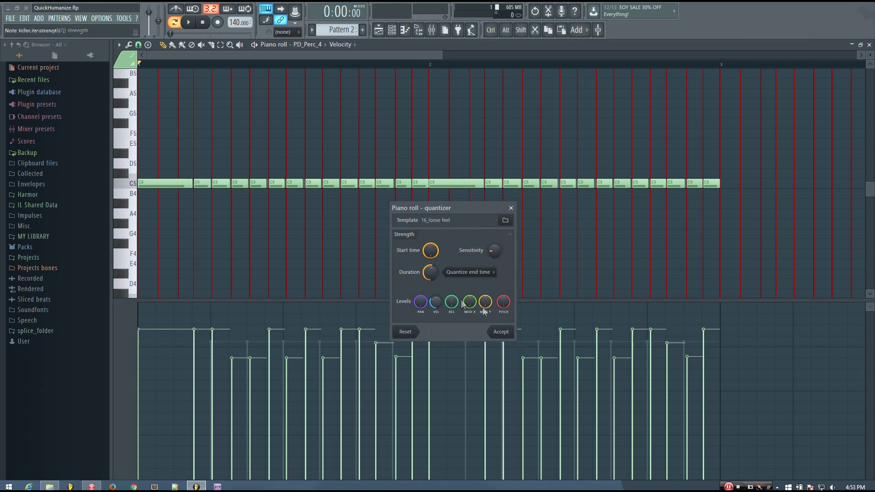
mouse_move(435, 301)
left_mouse_down()
mouse_move(435, 273)
mouse_move(435, 334)
mouse_move(453, 334)
mouse_move(439, 308)
left_mouse_up()
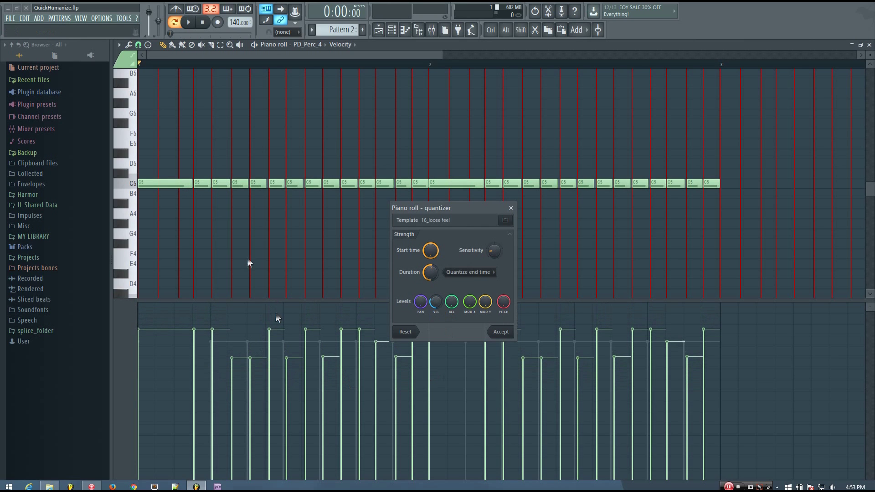
- Accept the 16_loose feel quantize and play the pattern to hear it
left_click(500, 333)
left_click(188, 22)
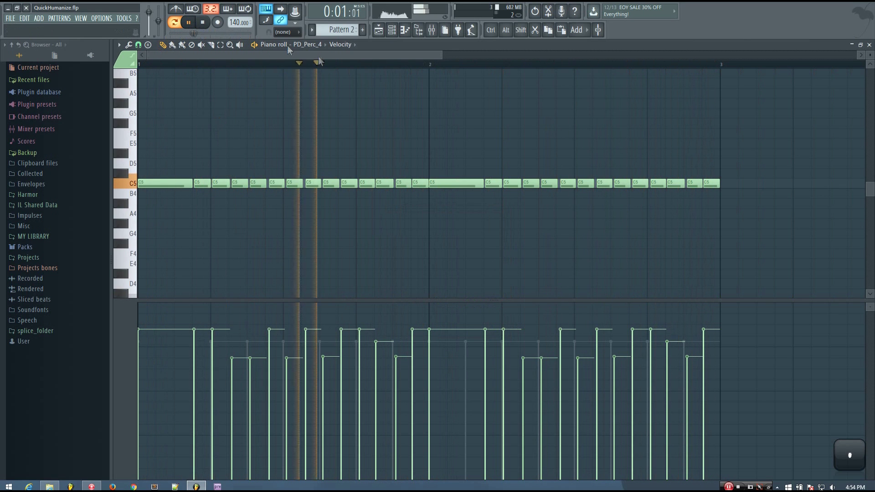
key("space")
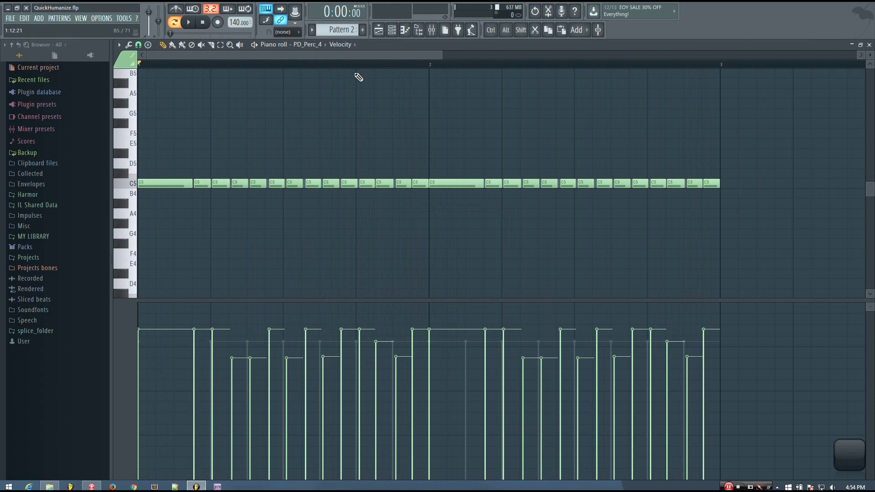
- Undo the quantize to hear the original timing, then redo it
key("ctrl")
key("ctrl+z")
key("space")
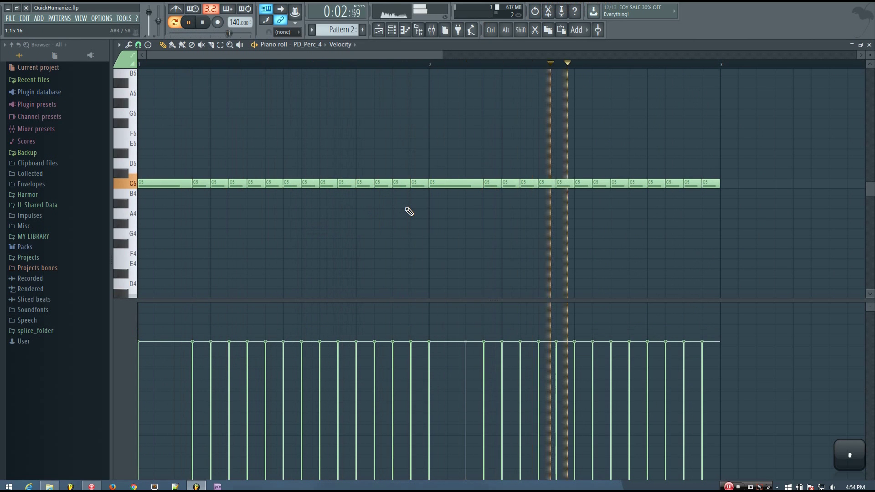
key("space")
key("alt+r")
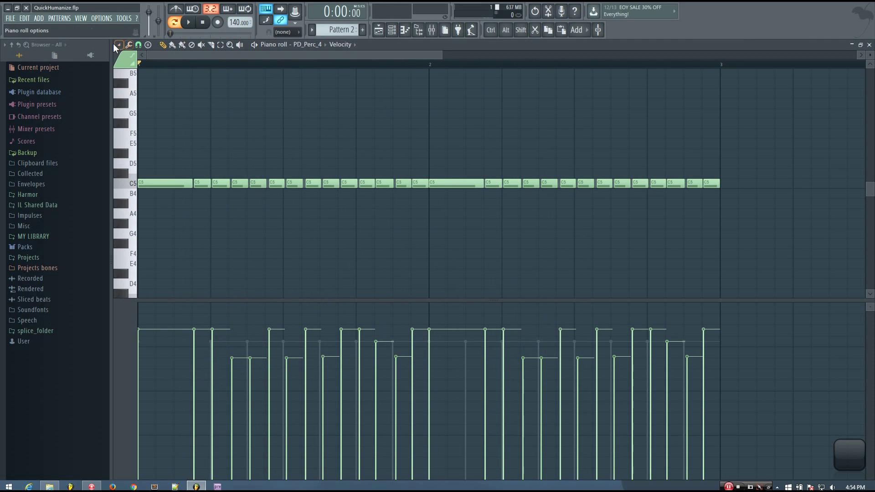
- Reset the Piano roll randomizer, uncheck Pattern and check Levels
left_click(128, 45)
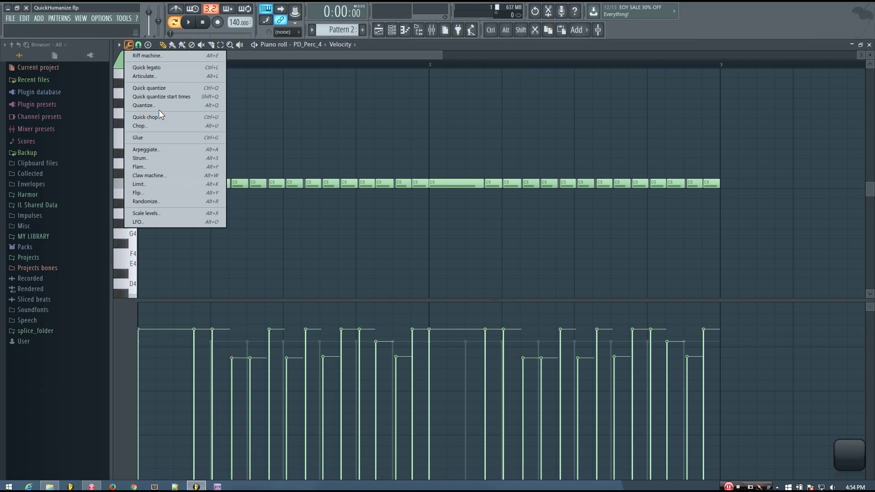
left_click(152, 201)
left_click_drag(349, 105, 586, 134)
left_click(506, 319)
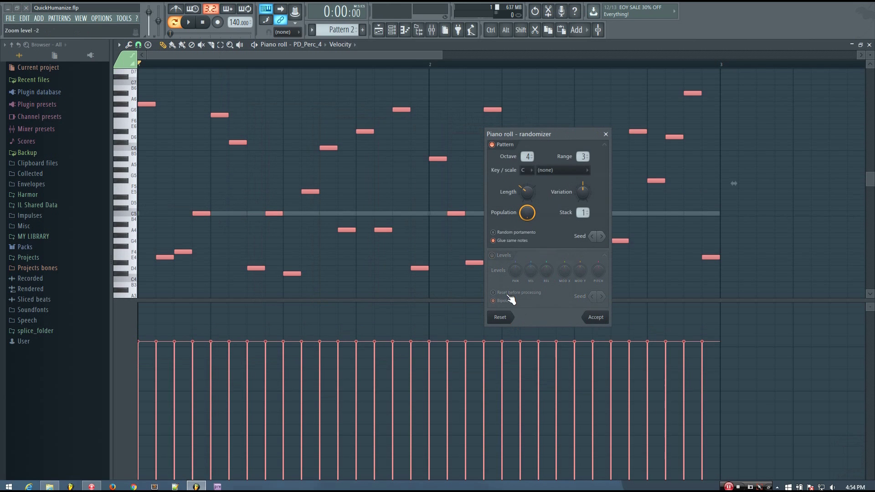
left_click(492, 145)
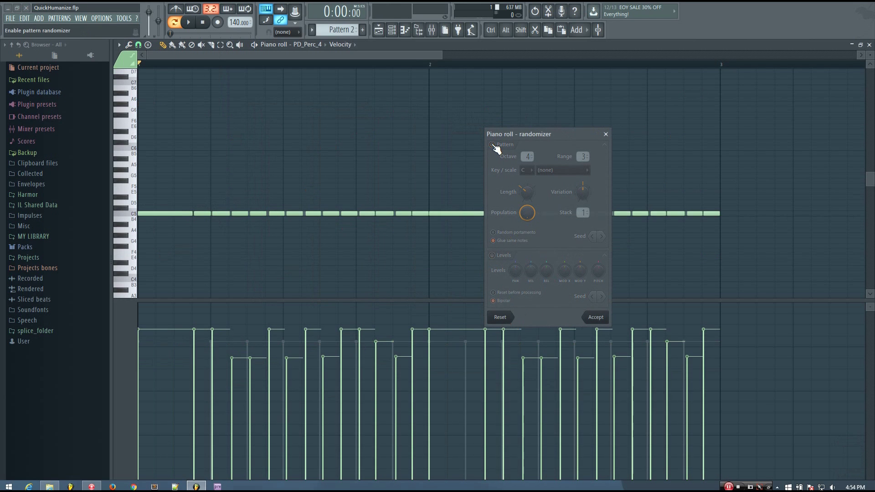
left_click(492, 255)
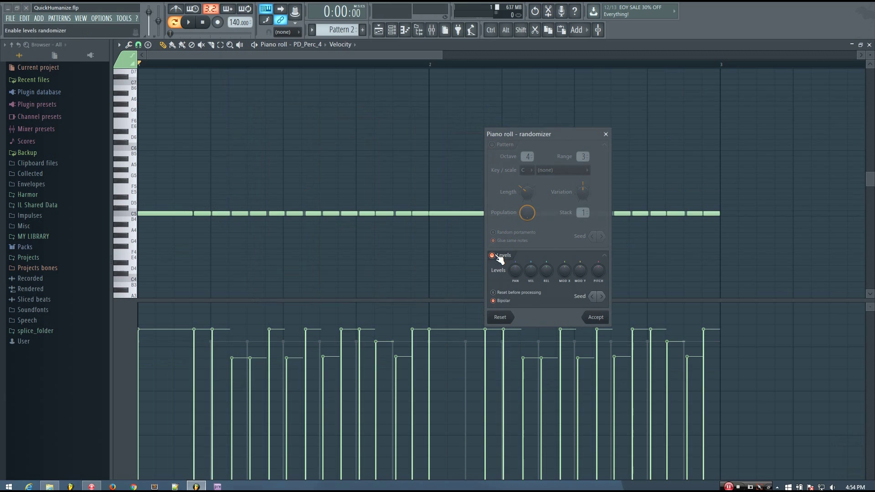
- Set the Levels VEL knob to control how strongly velocities are randomized
left_click_drag(557, 134, 574, 101)
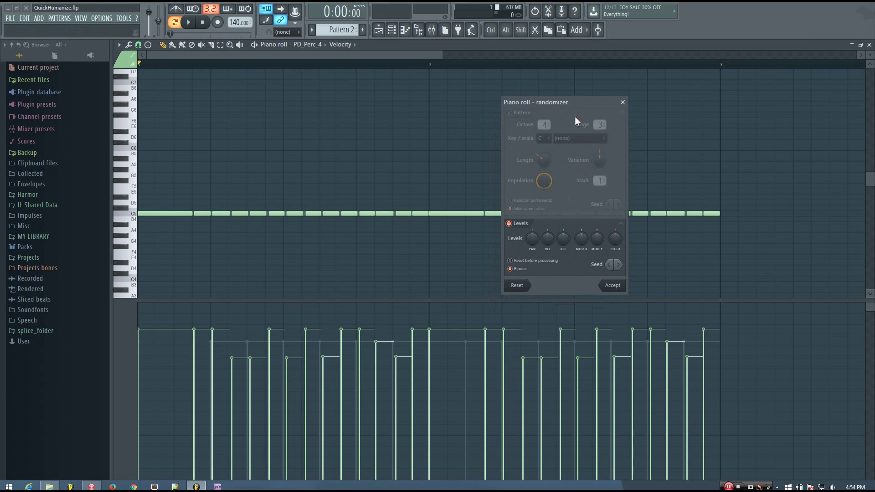
mouse_move(548, 239)
left_mouse_down()
mouse_move(548, 225)
mouse_move(547, 239)
left_mouse_up()
mouse_move(541, 239)
left_mouse_down()
mouse_move(549, 249)
mouse_move(548, 234)
left_mouse_up()
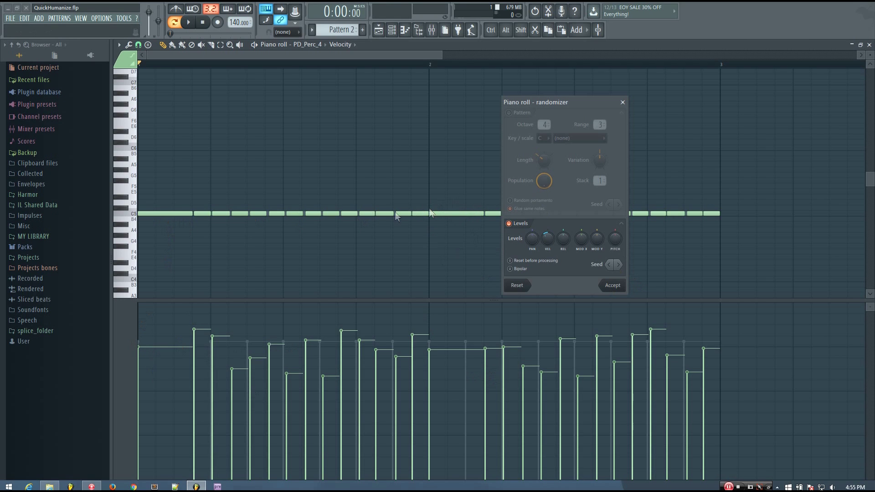
- Reroll the Levels seed repeatedly to try different random velocity variations
left_click(618, 264)
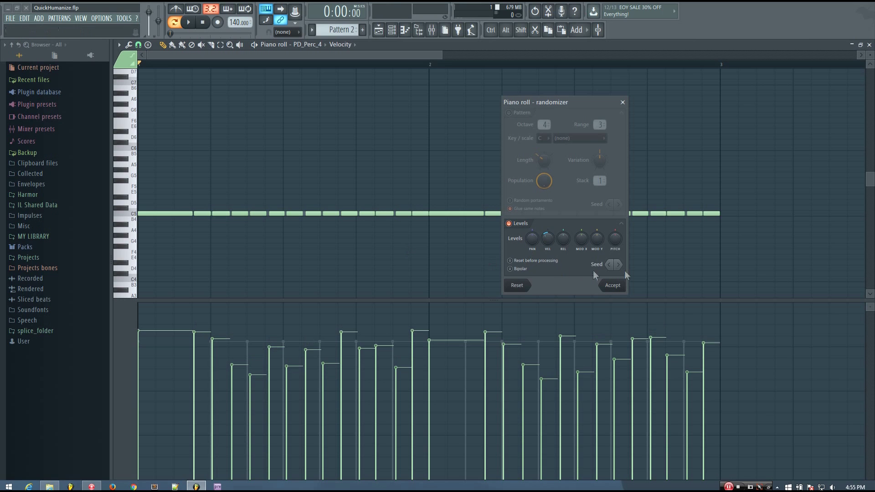
left_click(619, 264)
left_click(619, 264)
left_click(619, 265)
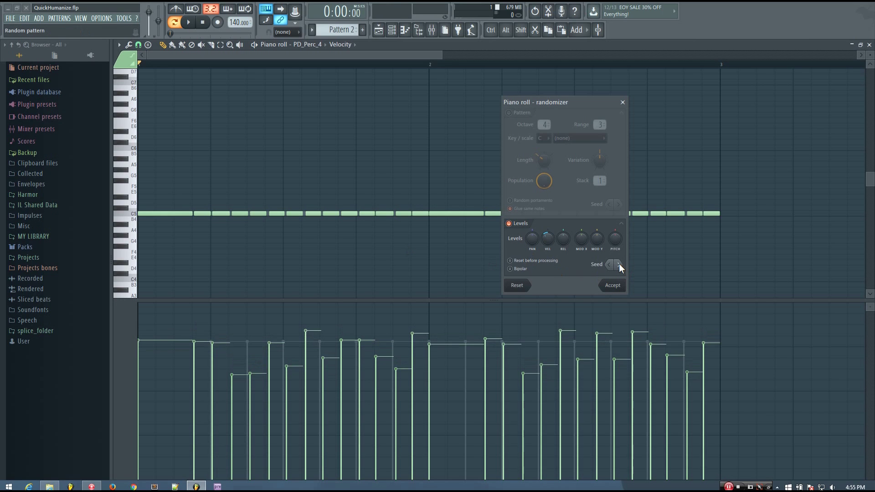
left_click(618, 264)
left_click(619, 264)
left_click(619, 264)
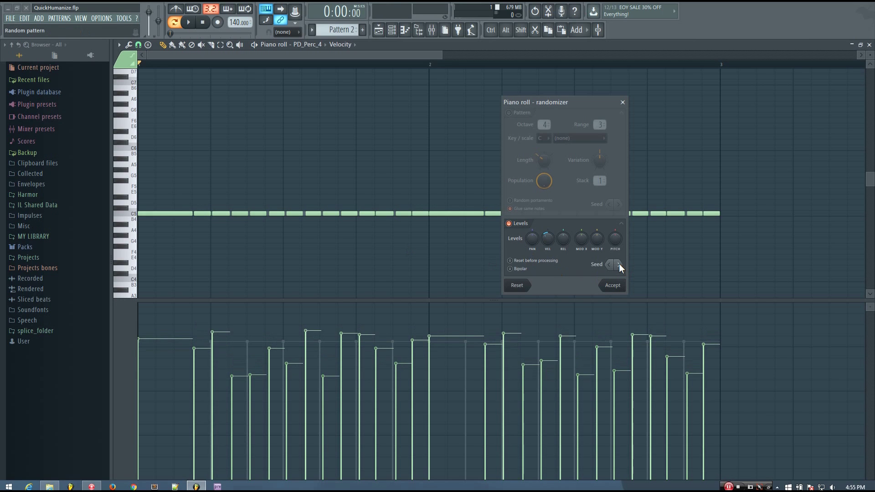
left_click(619, 264)
left_click(619, 264)
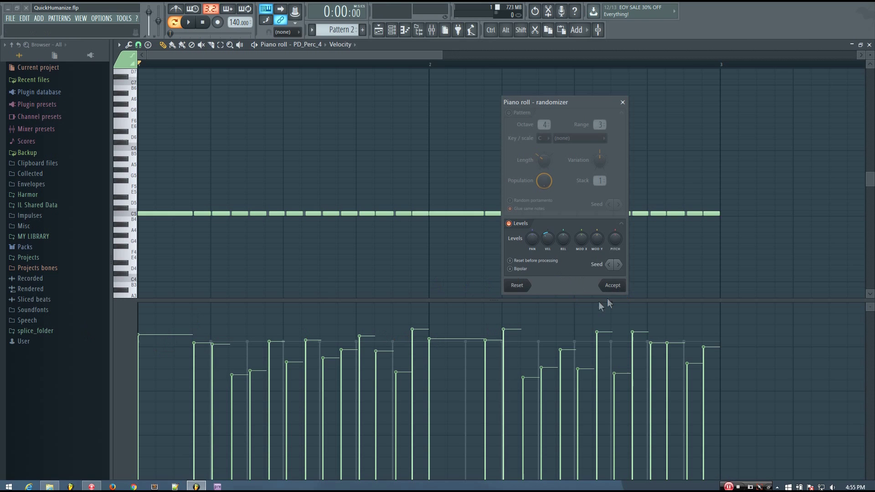
- Accept the randomized velocities and lower two notes' velocity bars by hand
left_click(613, 285)
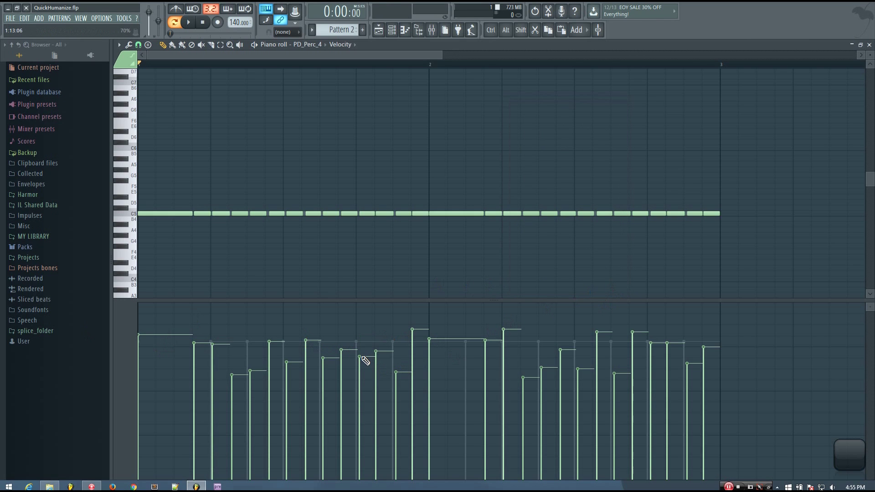
left_click(504, 354)
left_click(412, 349)
- Play the pattern, undo the last velocity edit, and stop playback
key("space")
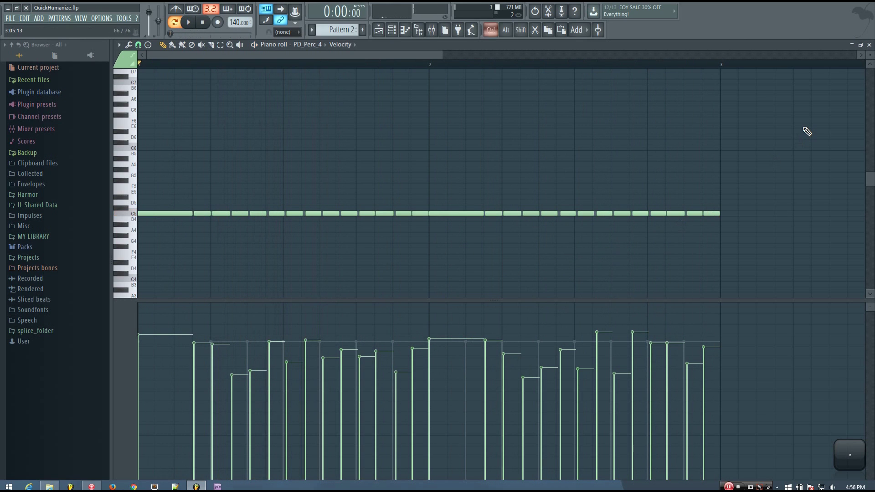
key("ctrl+z")
key("ctrl+z")
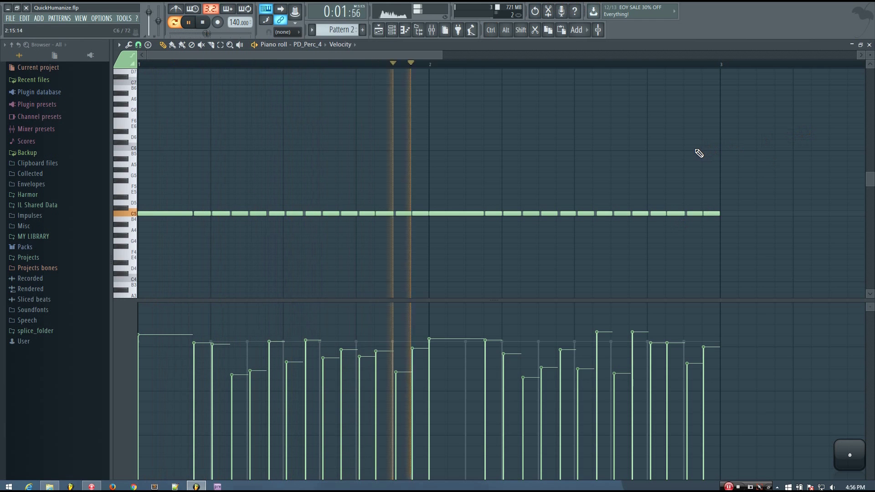
key("space")
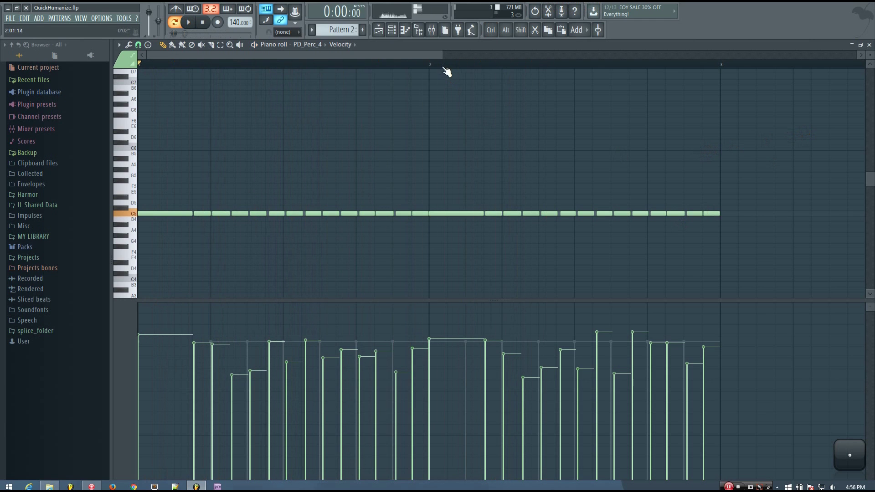
- Use the undo history to compare flat velocities with the latest randomized ones during playback
left_click(535, 11)
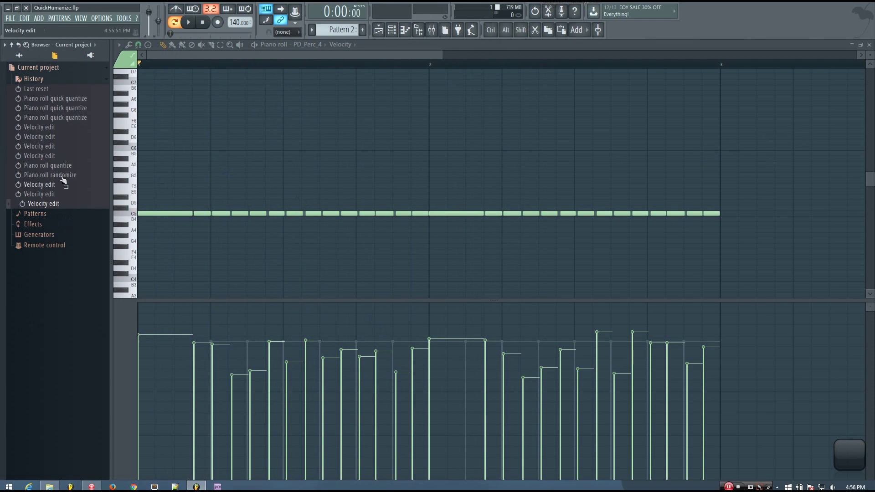
left_click(39, 155)
key("space")
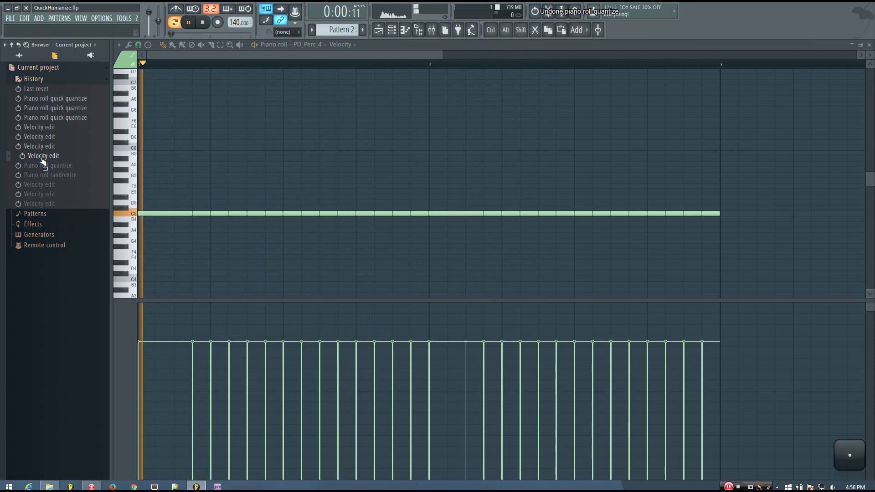
left_click(43, 205)
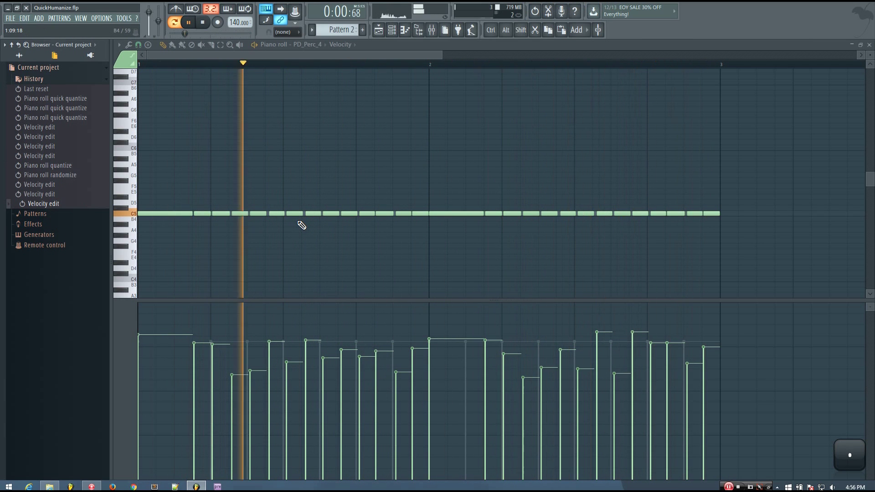
key("space")
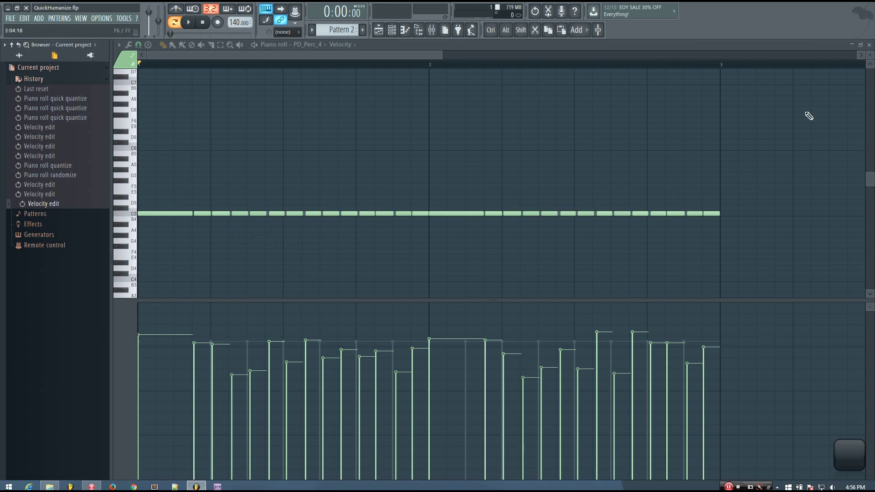
- Close PD_Perc_4's piano roll and quantize PD_Perc_3's notes with the 16_loose feel template
left_click(869, 44)
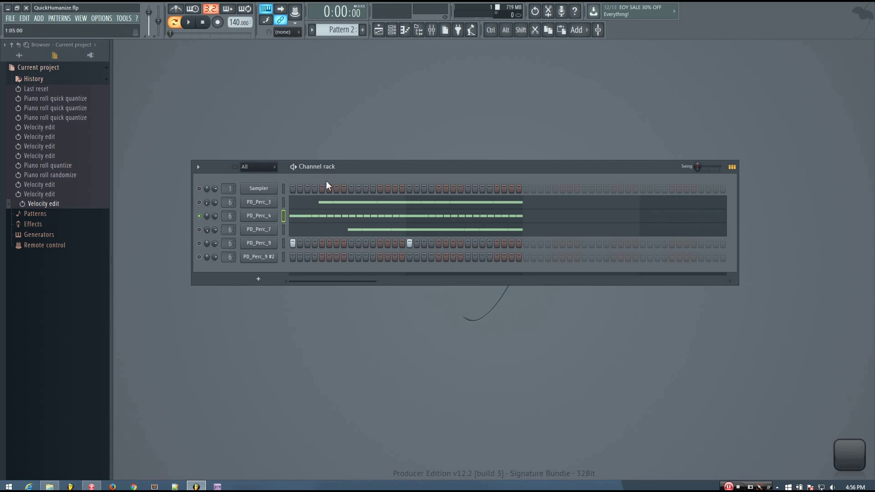
left_click_drag(368, 172, 379, 184)
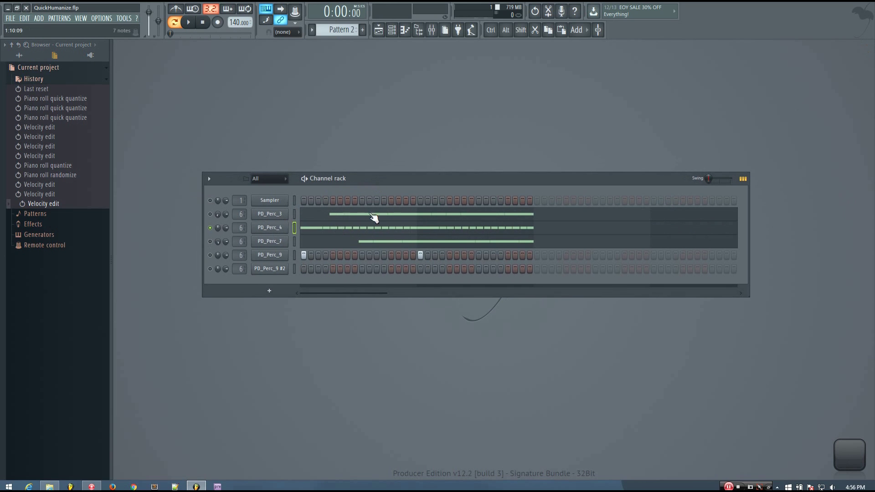
left_click(326, 219)
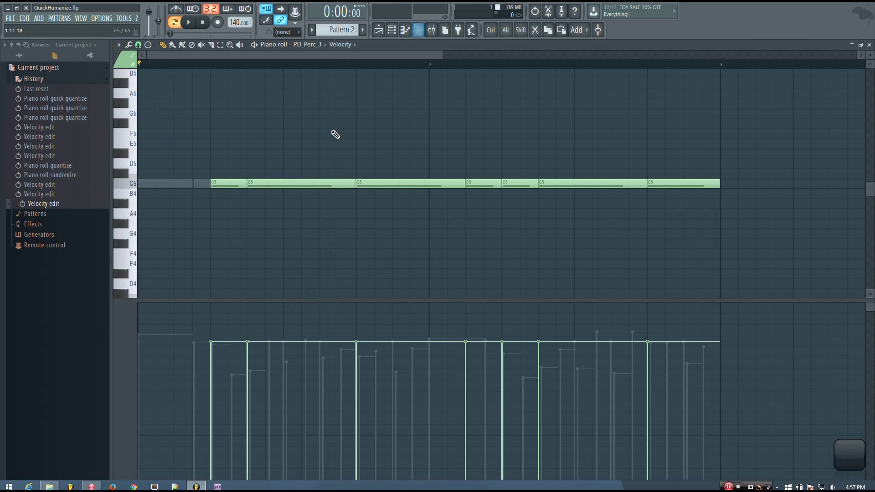
left_click(129, 45)
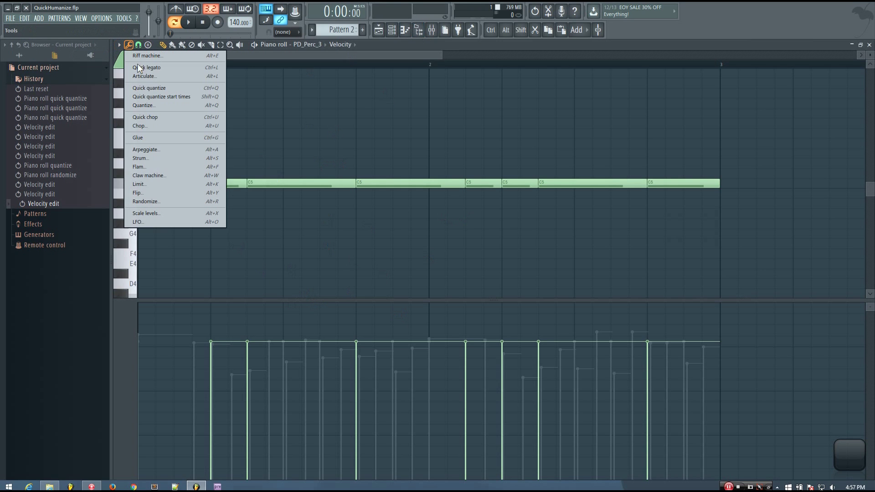
left_click(151, 105)
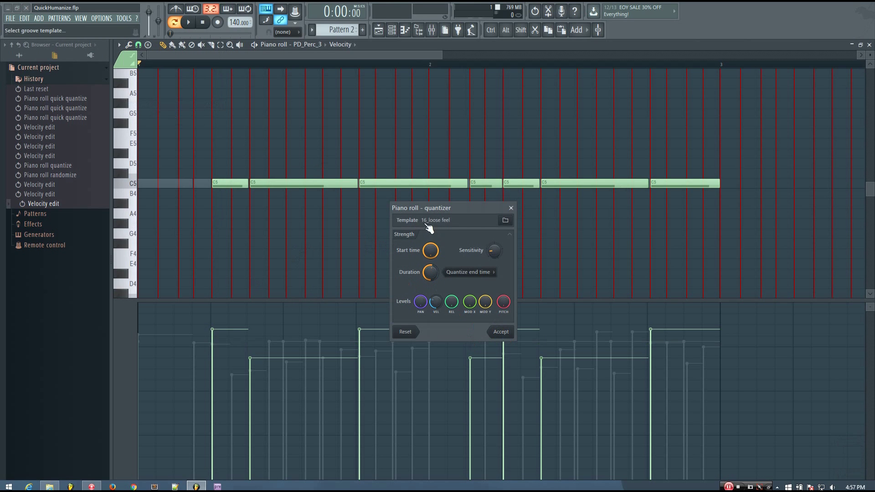
left_click(502, 332)
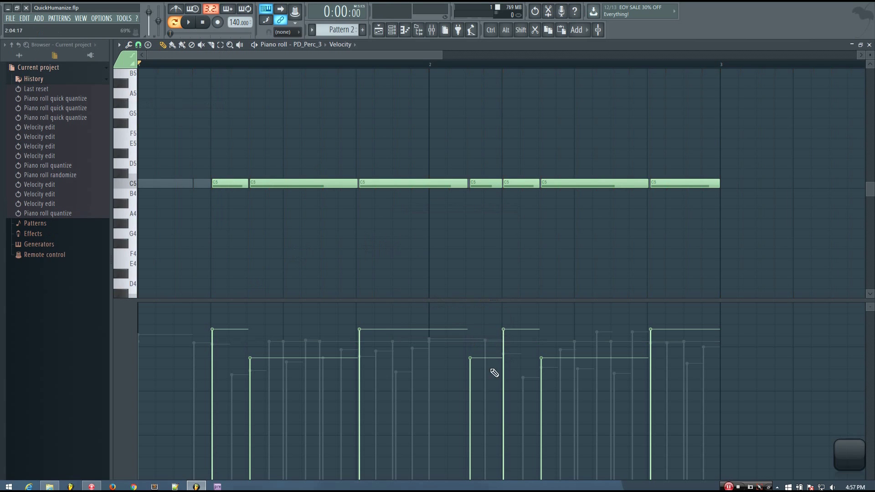
left_click(868, 45)
- Quantize PD_Perc_7's notes with the 16_loose feel template and close its piano roll
left_click(393, 245)
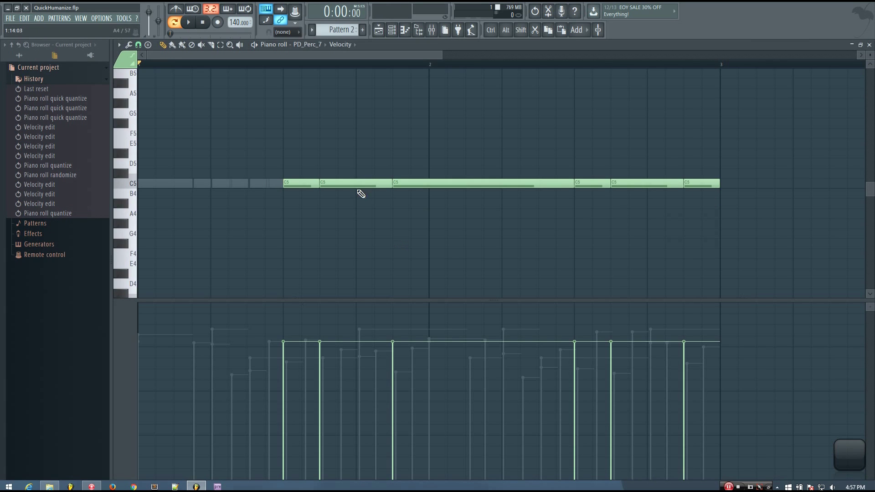
left_click(129, 45)
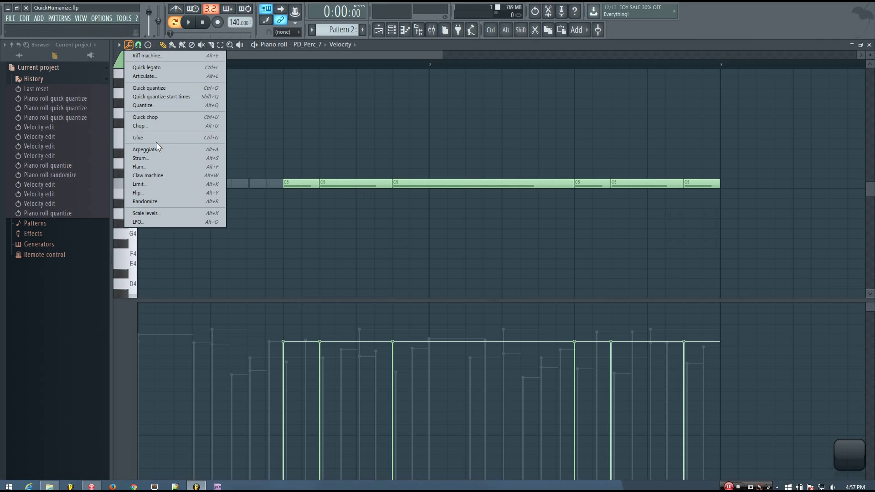
left_click(151, 105)
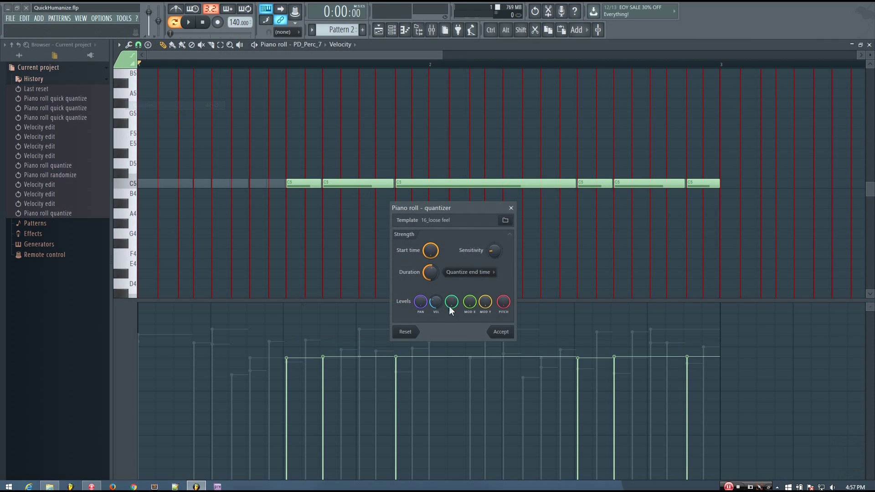
left_click(500, 332)
left_click(868, 45)
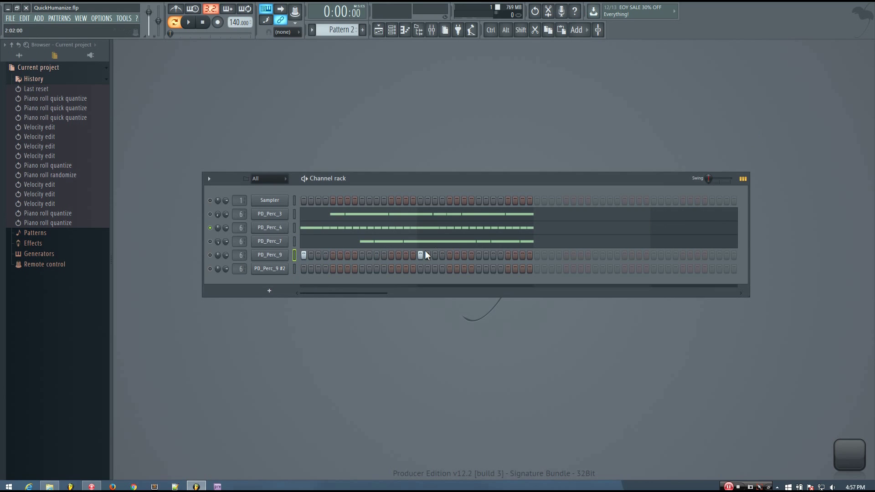
- Unmute PD_Perc_3 and PD_Perc_7 during playback, stop, then bring up PD_Perc_4's notes and velocities
key("space")
left_click(210, 241)
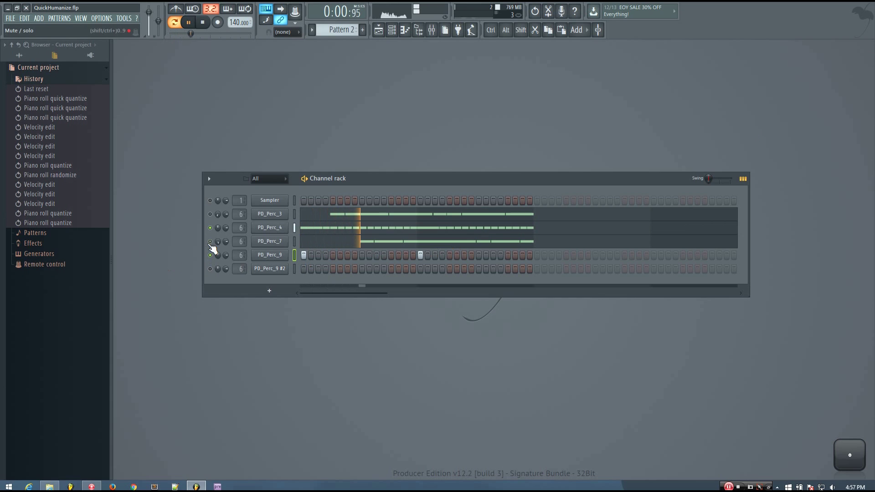
left_click(209, 213)
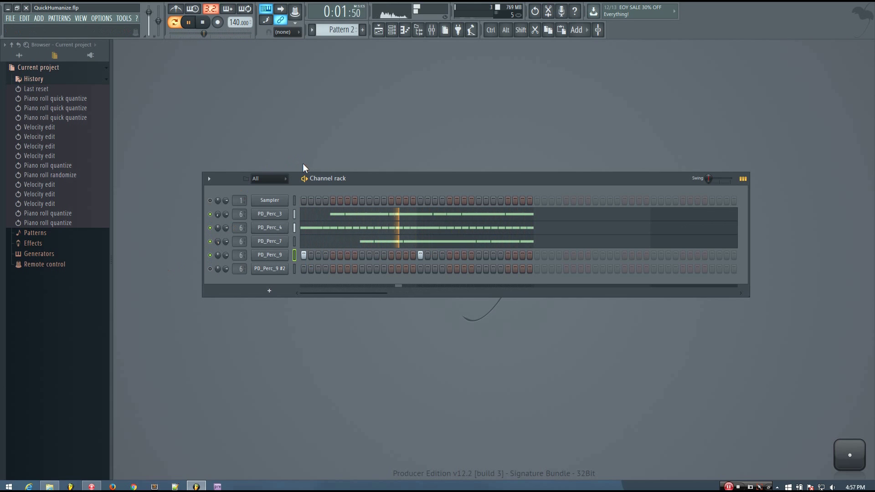
key("space")
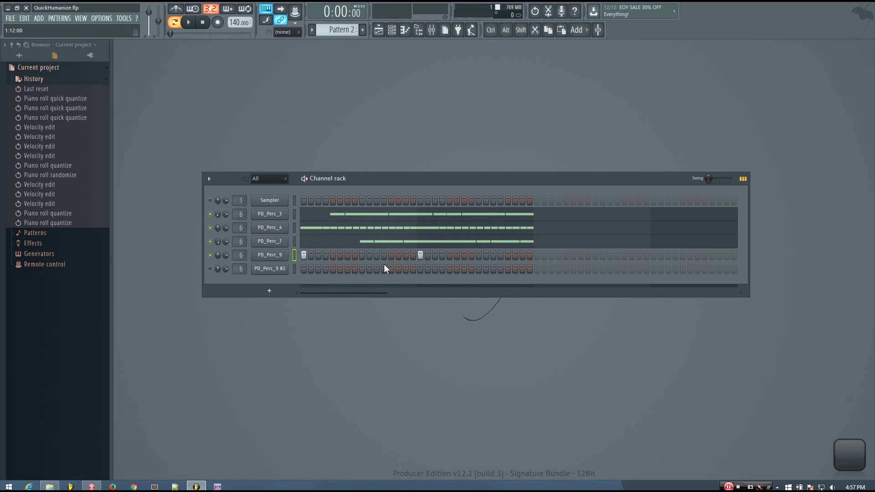
left_click(390, 229)
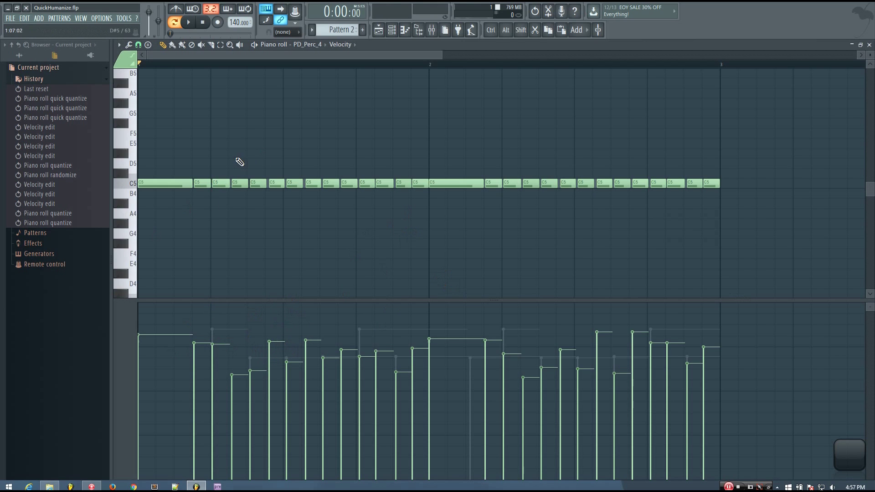
- Lower several of PD_Perc_4's loudest C5 velocities across bars 1 and 2, raising one late hit
left_click(492, 362)
left_click(276, 350)
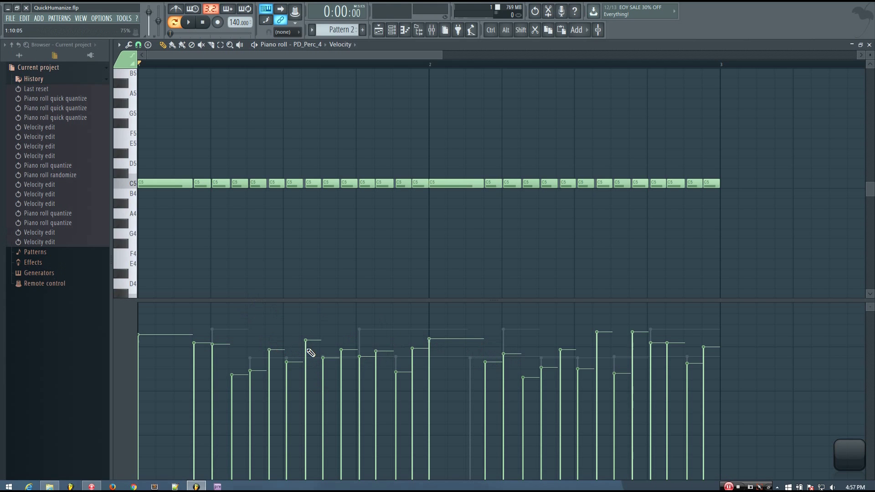
left_click(309, 350)
left_click(602, 355)
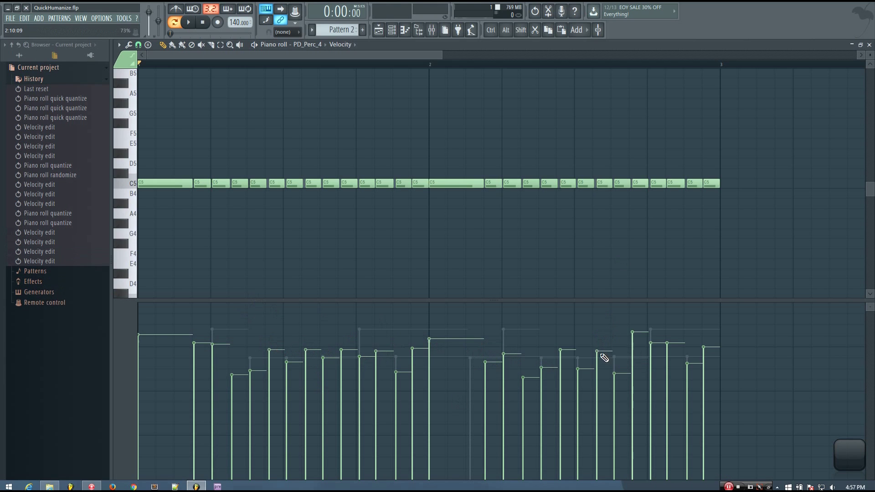
left_click(620, 355)
left_click(638, 359)
left_click_drag(638, 360, 620, 370)
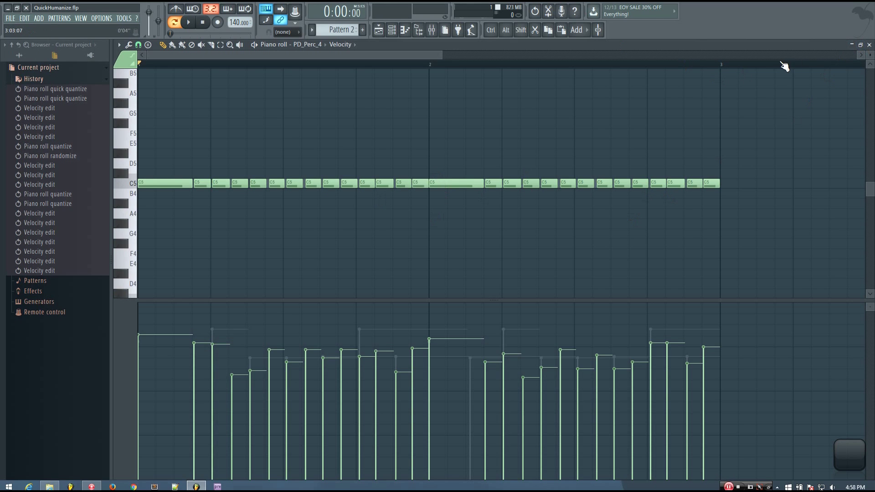
- Compare playback before and after PD_Perc_4's velocity edits via undo history, keeping the edits
left_click(869, 44)
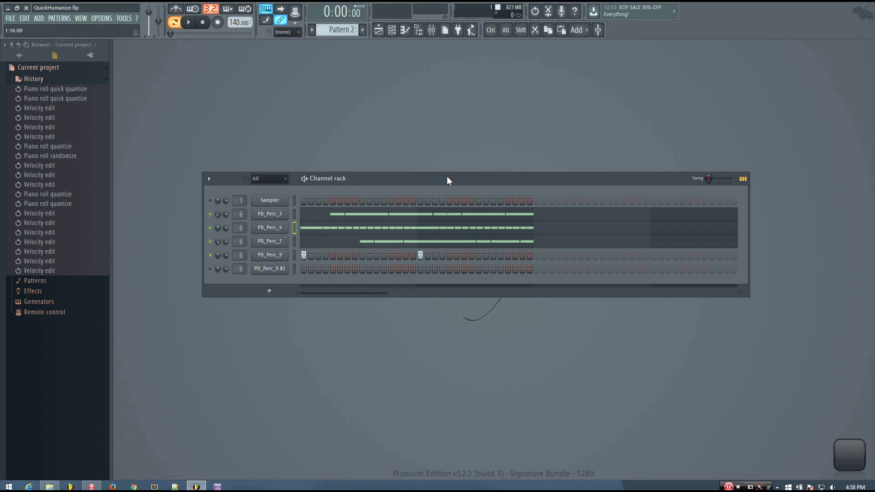
left_click_drag(446, 176, 438, 180)
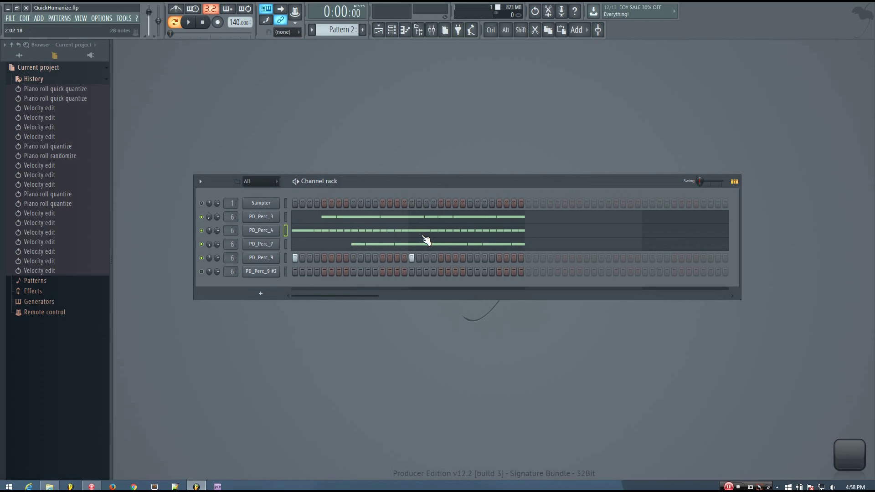
key("ctrl+alt+z")
key("space")
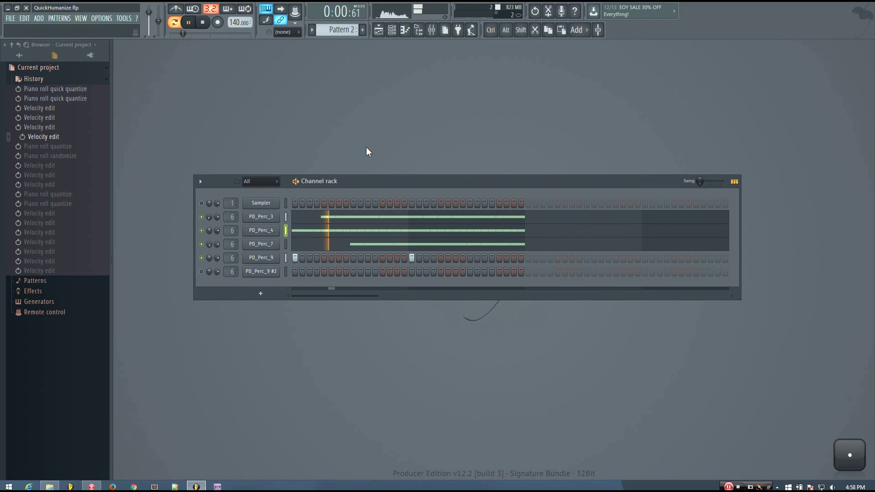
left_click(48, 271)
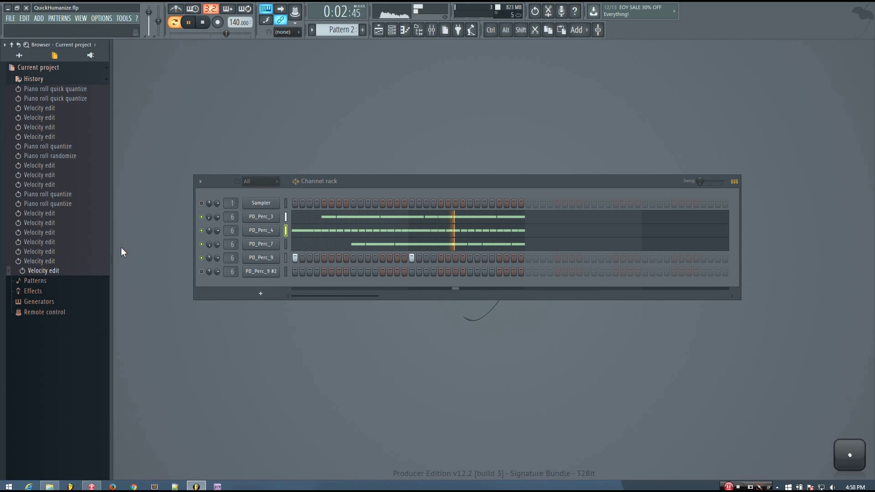
key("space")
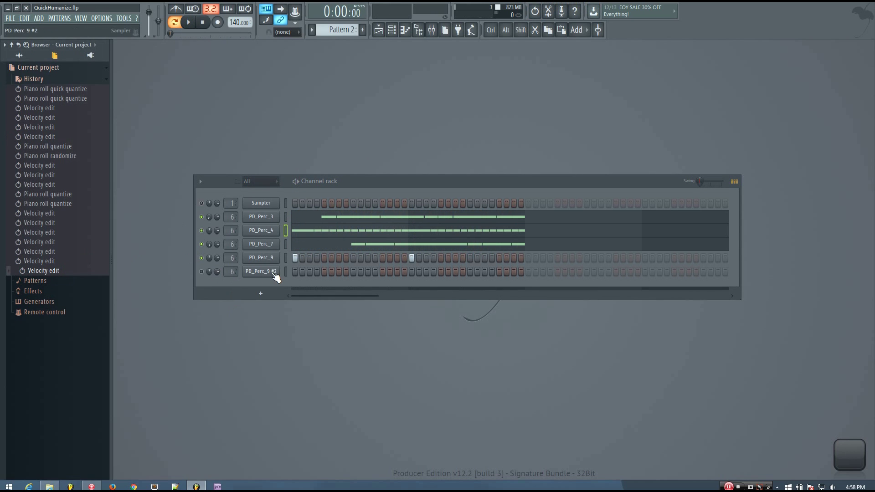
- Show PD_Perc_3's notes and roll history back to before its quantize, leaving flat C5 velocities
left_click(349, 217)
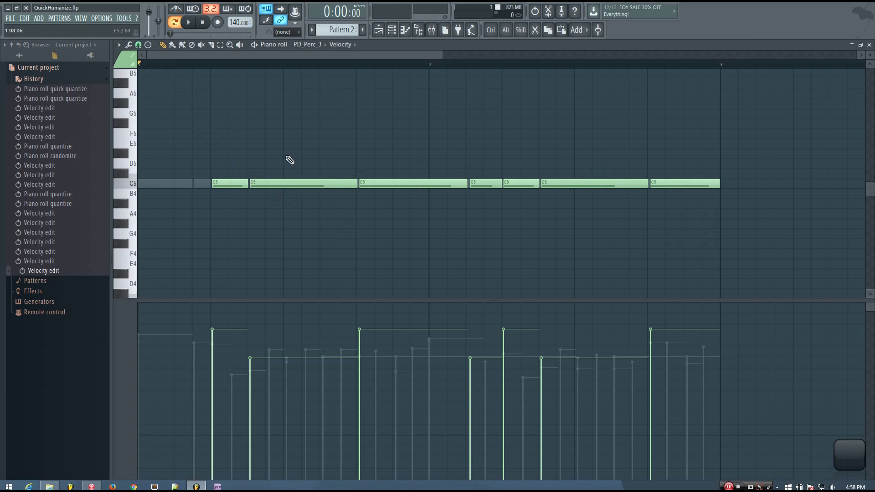
left_click_drag(58, 254, 58, 231)
left_click(53, 214)
left_click(55, 205)
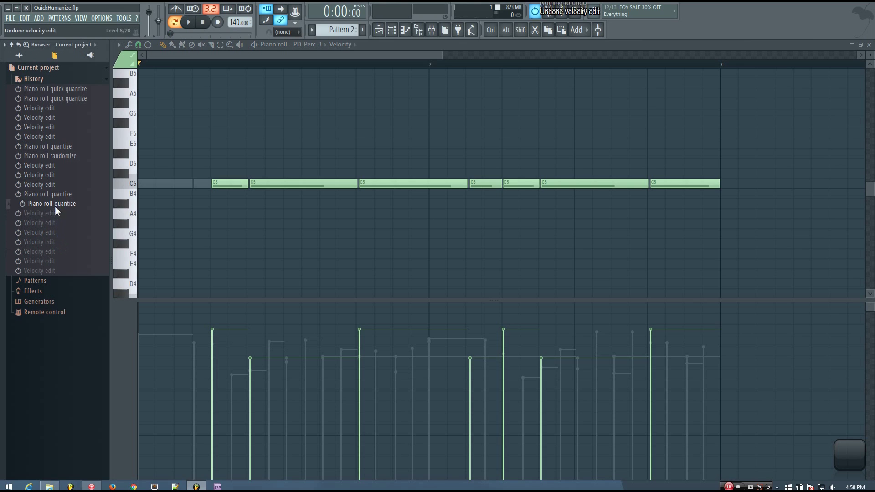
left_click(57, 195)
left_click(58, 185)
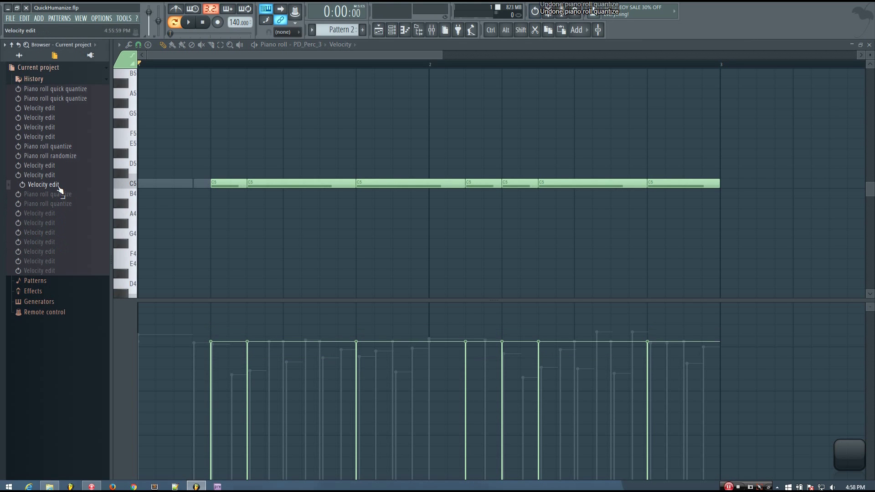
left_click(391, 30)
left_click(392, 30)
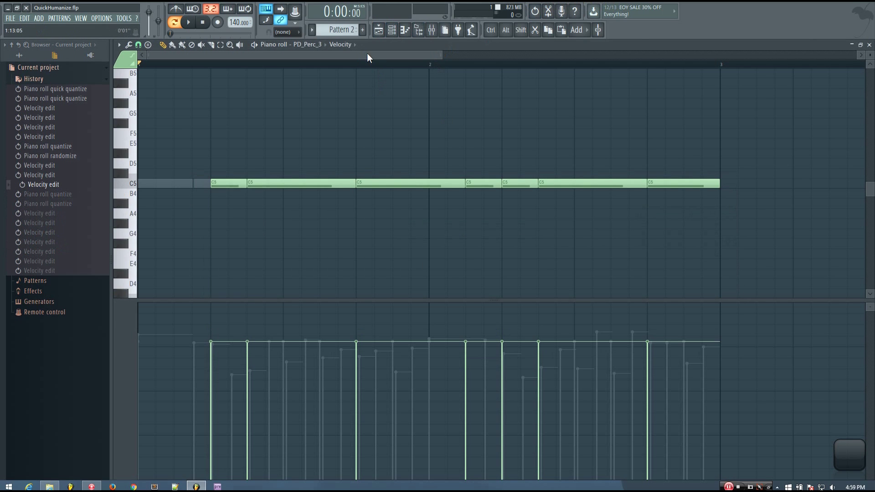
- Re-quantize PD_Perc_3 with the 16_loose feel at about 73% start-time strength and play it
left_click(129, 44)
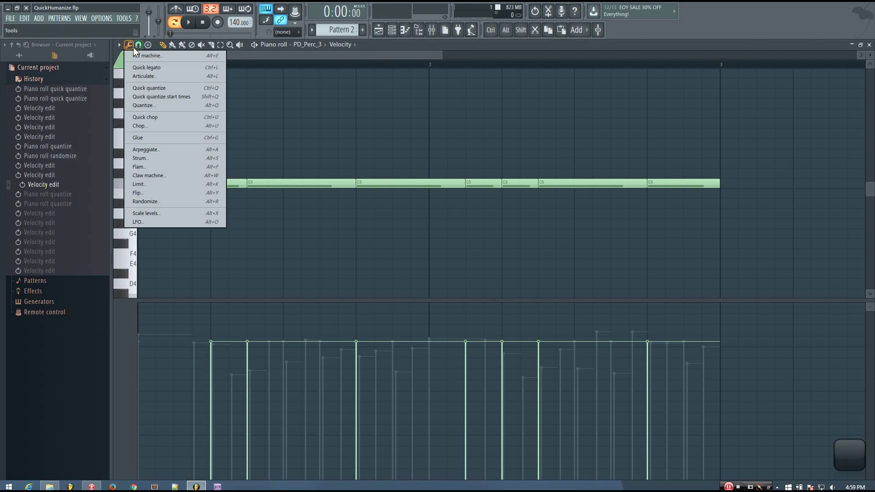
left_click(129, 45)
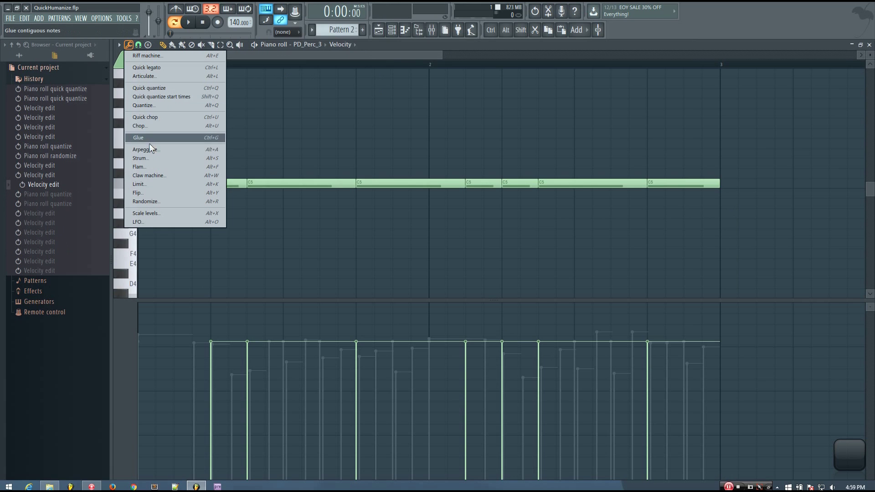
left_click(150, 105)
left_click_drag(437, 205, 514, 230)
left_click_drag(507, 276, 506, 286)
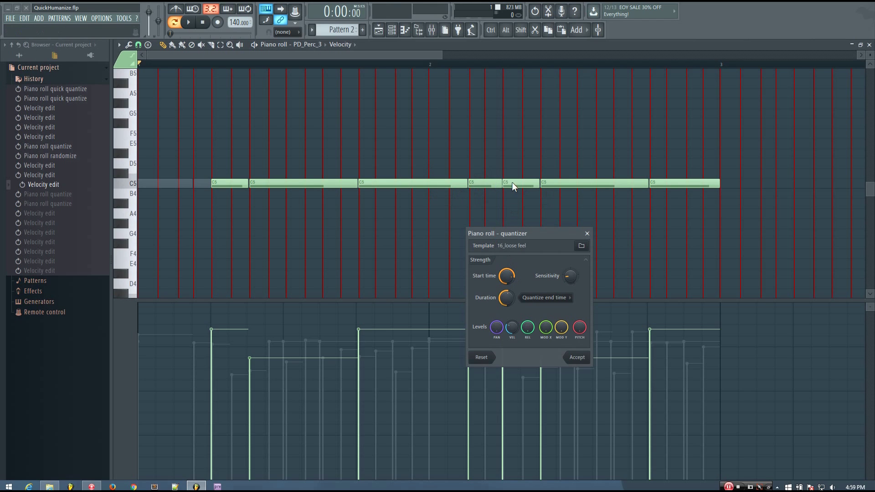
left_click_drag(512, 272, 512, 273)
left_click(577, 357)
key("space")
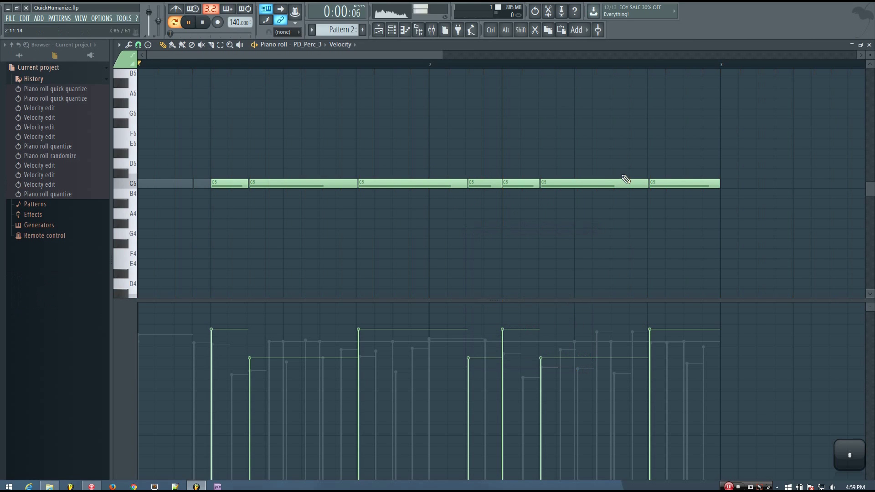
- Stop playback, close the piano roll with F7, and show the Channel rack
key("space")
key("F7")
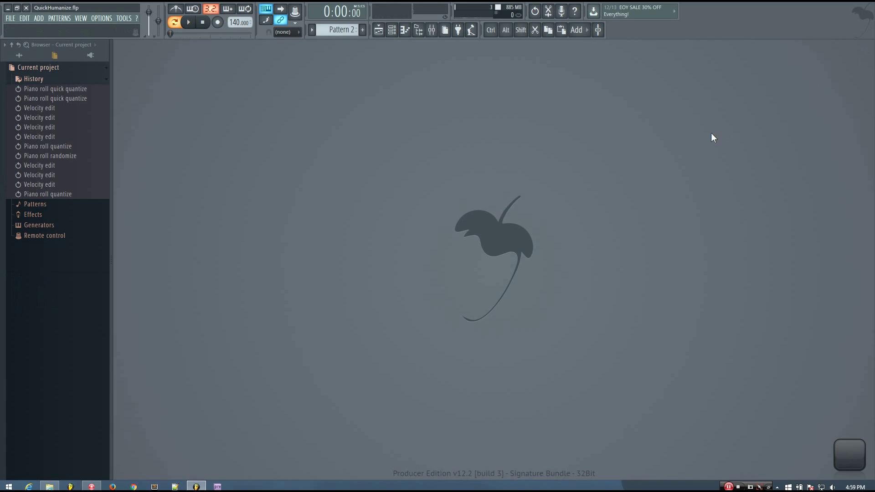
left_click(392, 30)
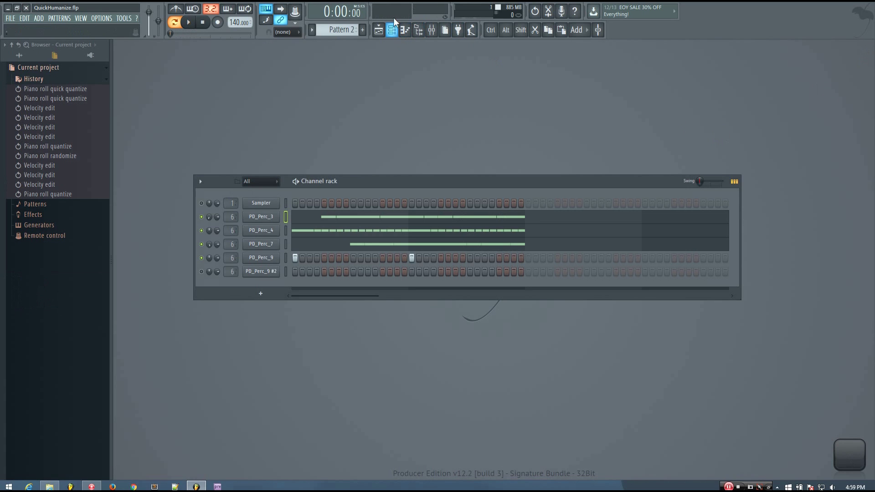